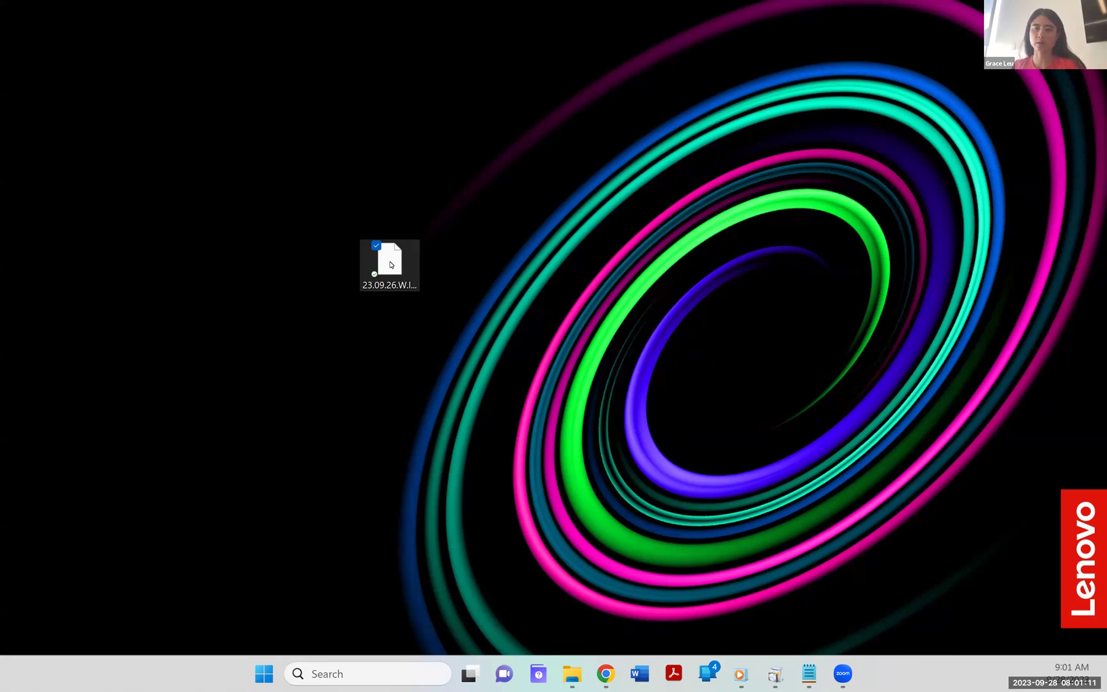
Select the 53.0 KB .vtt transcript file dated 23.09.26 on the desktop
{"action": "left_click", "coordinate": [401, 274]}
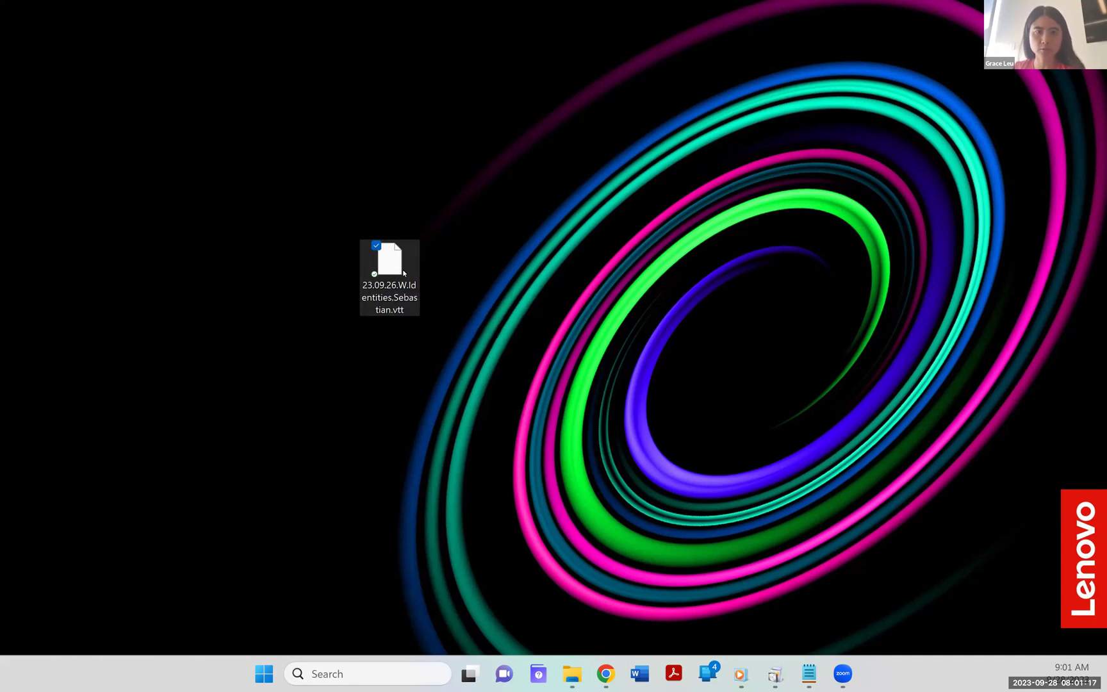
Open the .vtt transcript once in Notepad and scroll back up to the WEBVTT header
{"action": "double_click", "coordinate": [402, 270]}
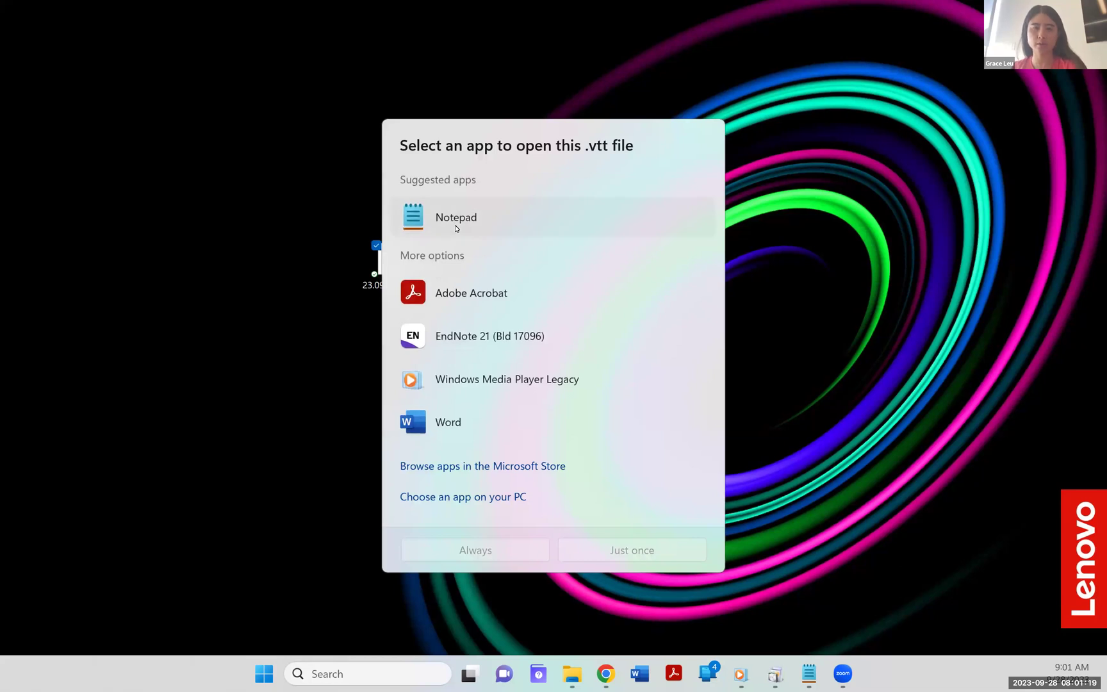
{"action": "left_click", "coordinate": [457, 227]}
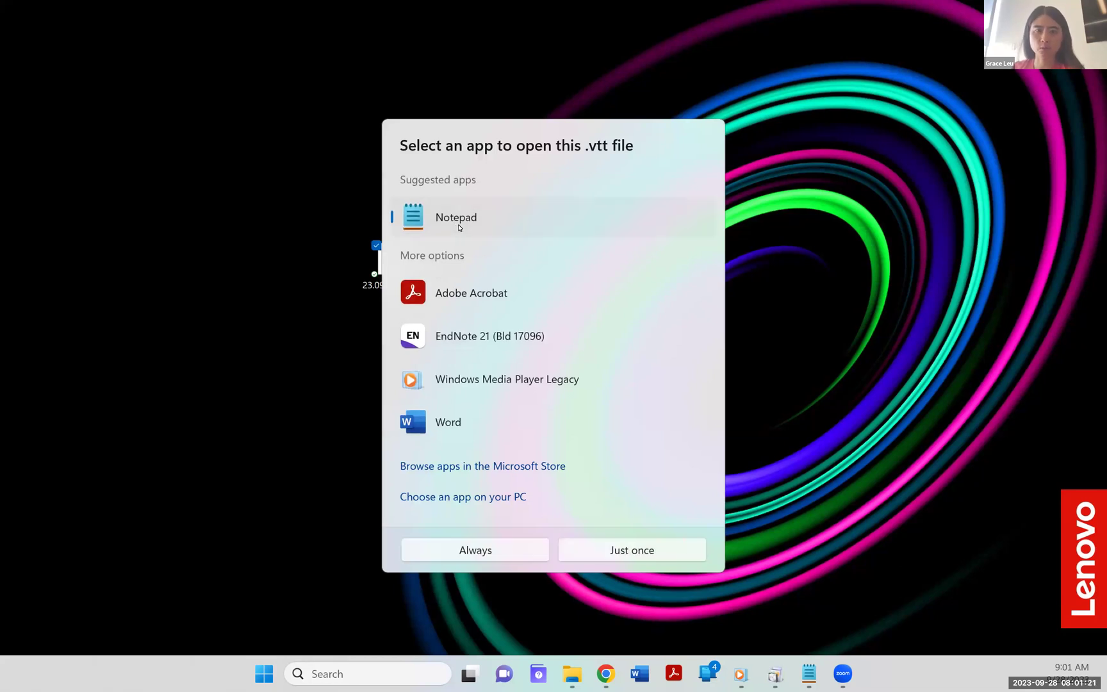
{"action": "left_click", "coordinate": [618, 549]}
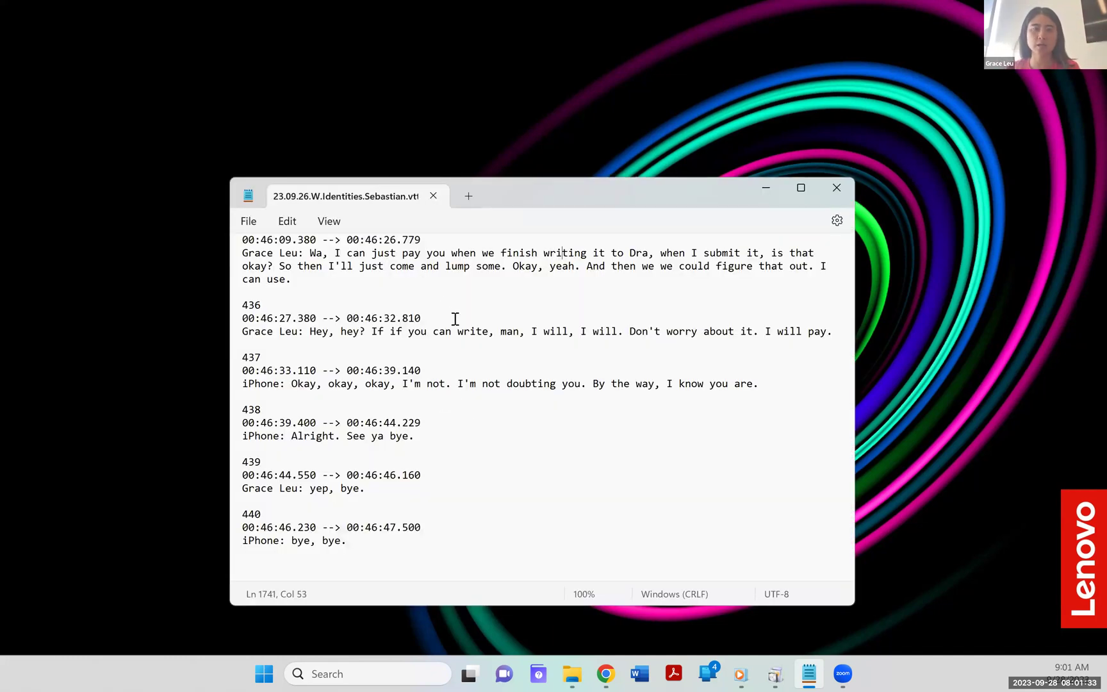
{"action": "scroll", "coordinate": [456, 320], "scroll_direction": "up", "scroll_amount": 20}
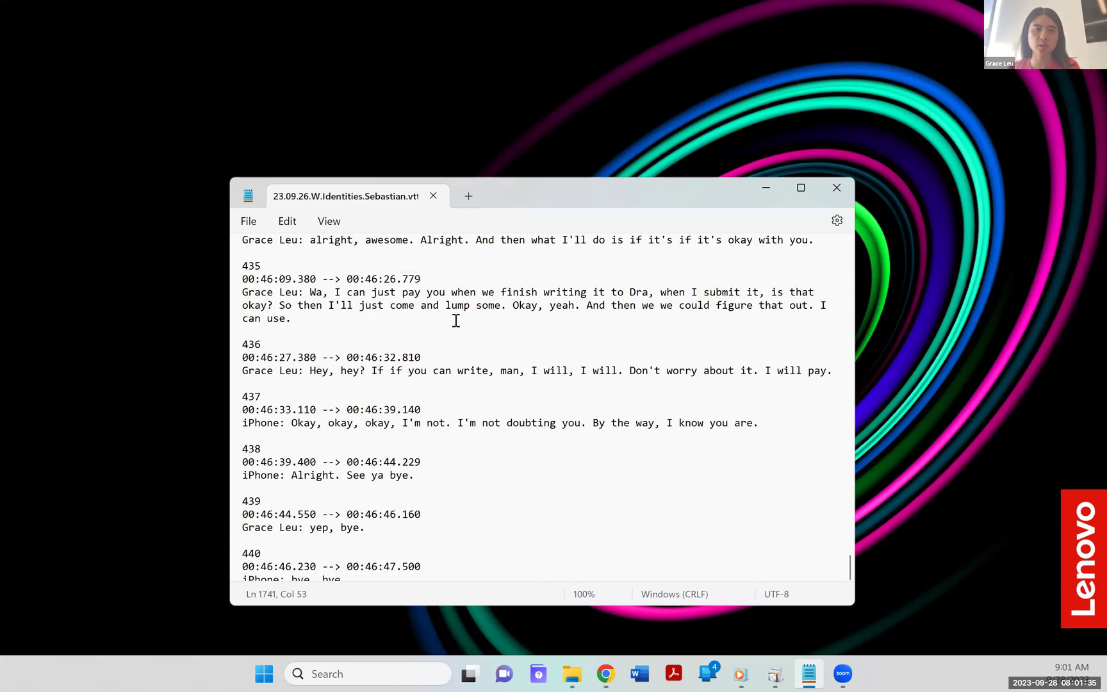
{"action": "scroll", "coordinate": [775, 528], "scroll_direction": "up", "scroll_amount": 20}
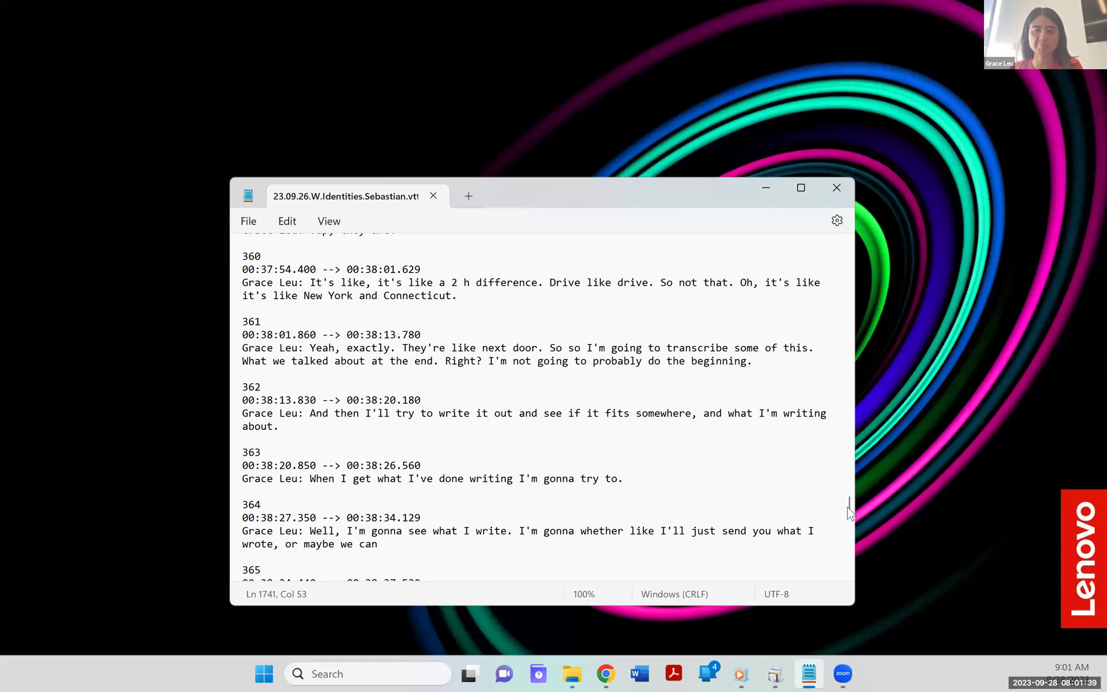
{"action": "left_click_drag", "start_coordinate": [843, 507], "coordinate": [842, 245]}
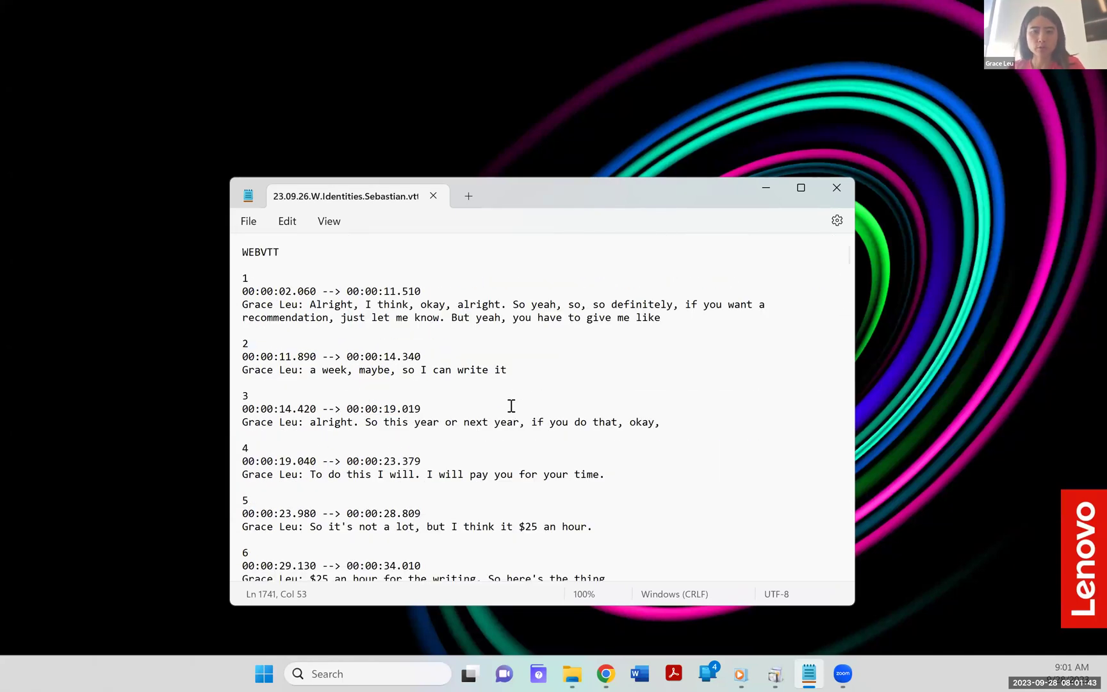
Launch Excel from the Start menu search to get a blank Book1 workbook
{"action": "key", "text": "super+s"}
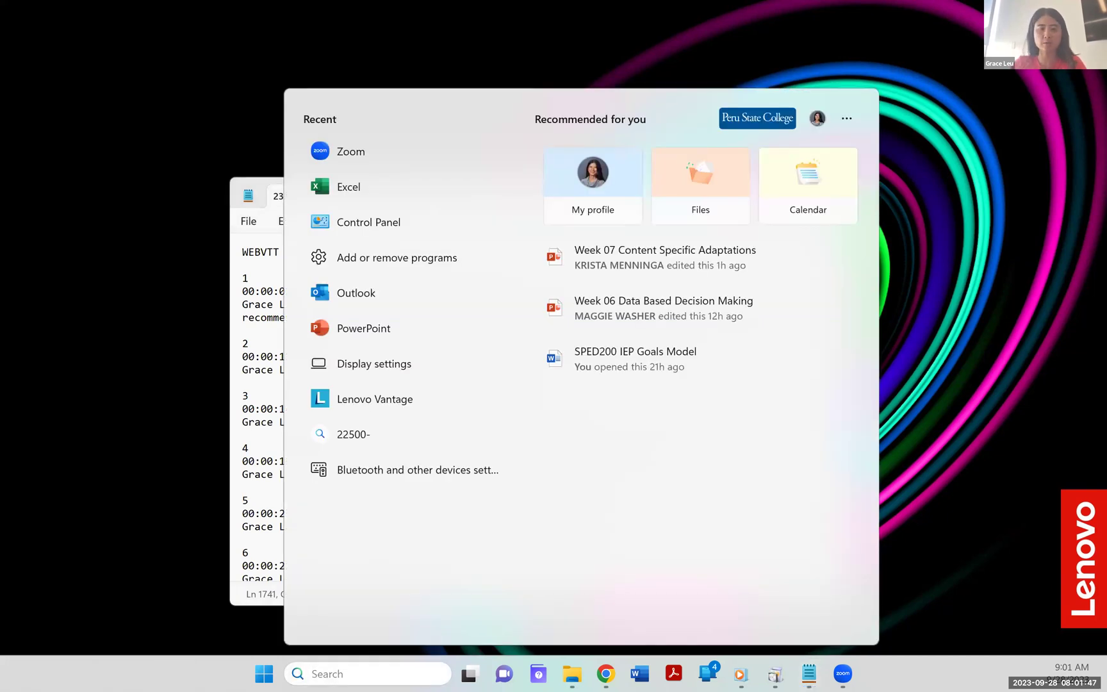
{"action": "type", "text": "exce"}
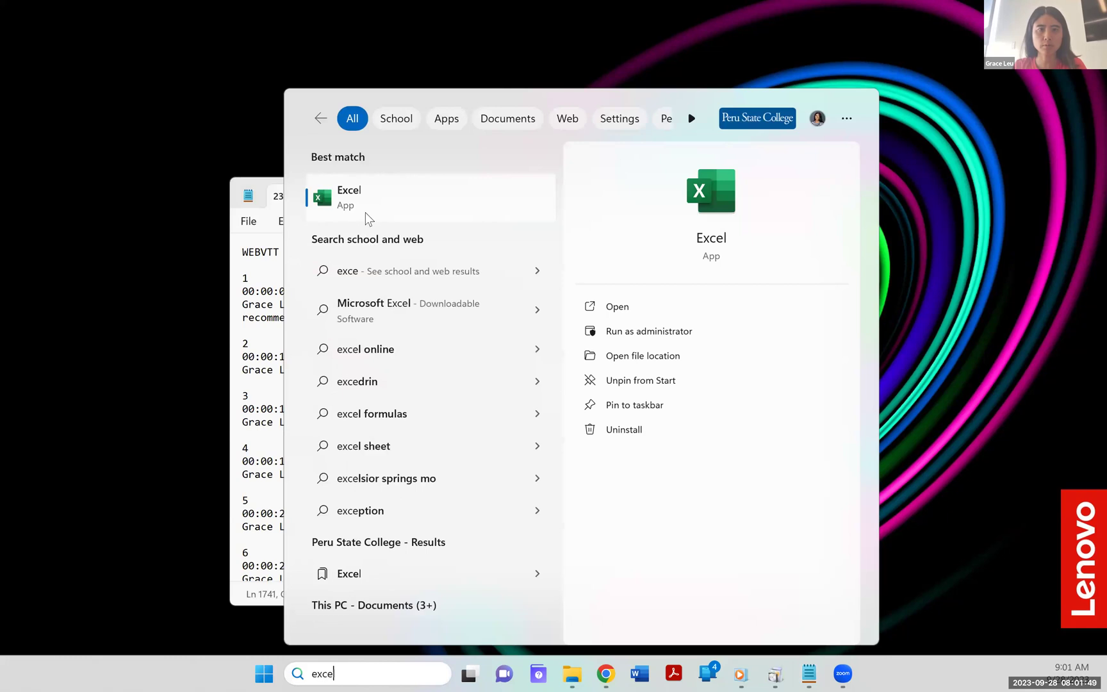
{"action": "left_click", "coordinate": [369, 216]}
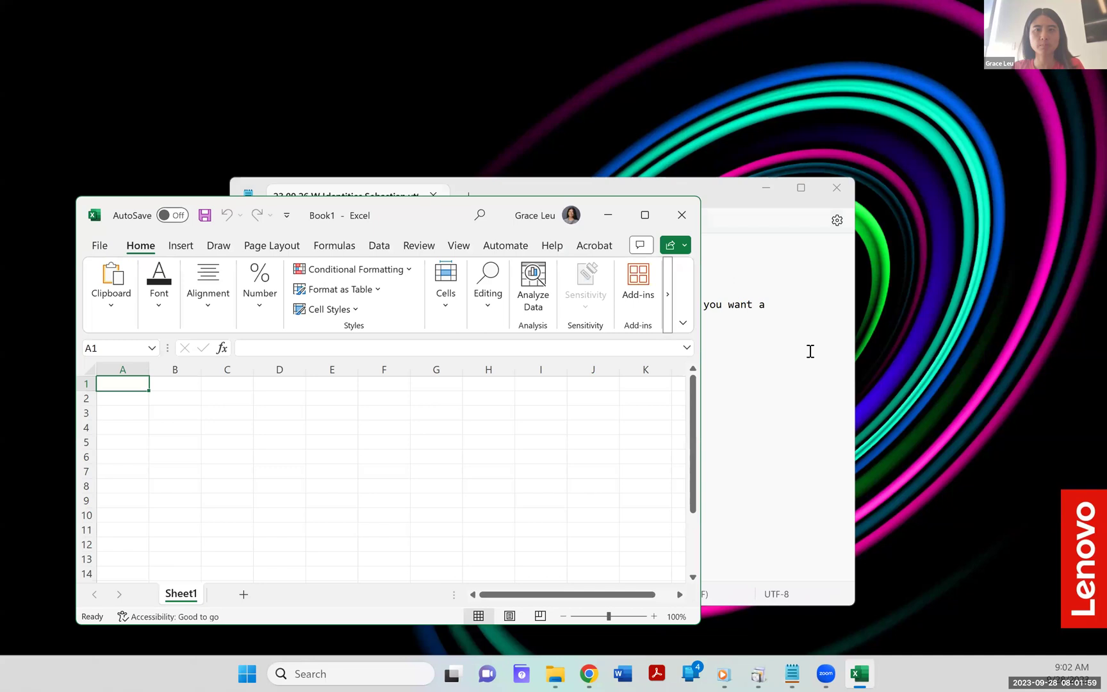
Select and copy the whole Notepad transcript, then bring Excel's Book1 forward maximized
{"action": "left_click", "coordinate": [803, 388]}
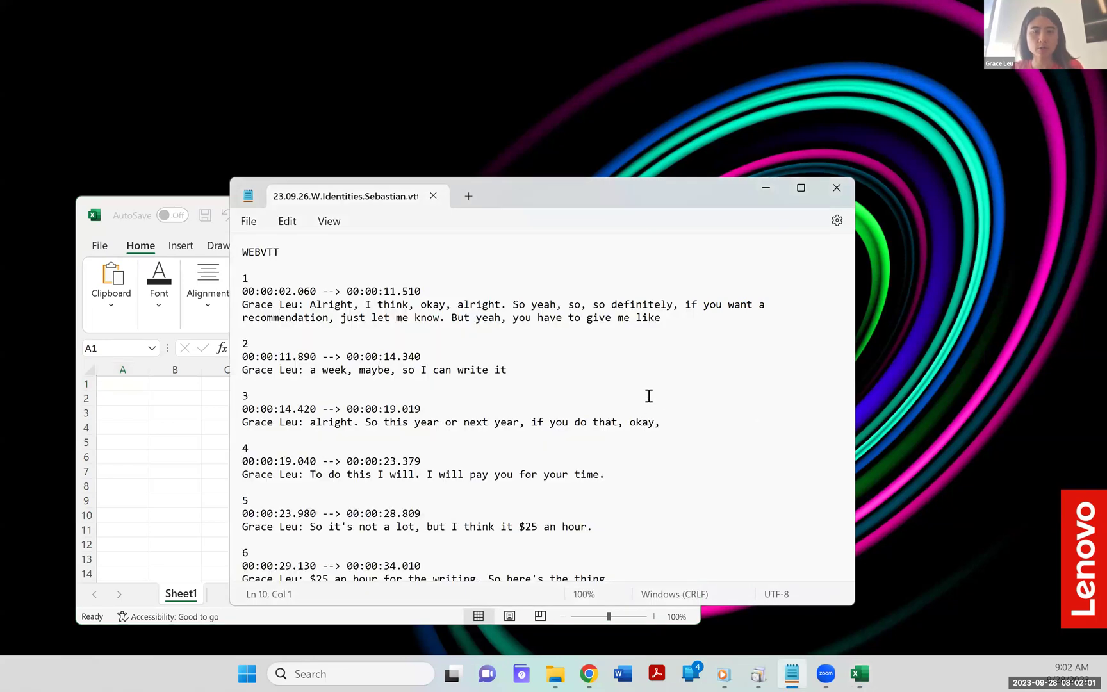
{"action": "key", "text": "Down"}
{"action": "key", "text": "End"}
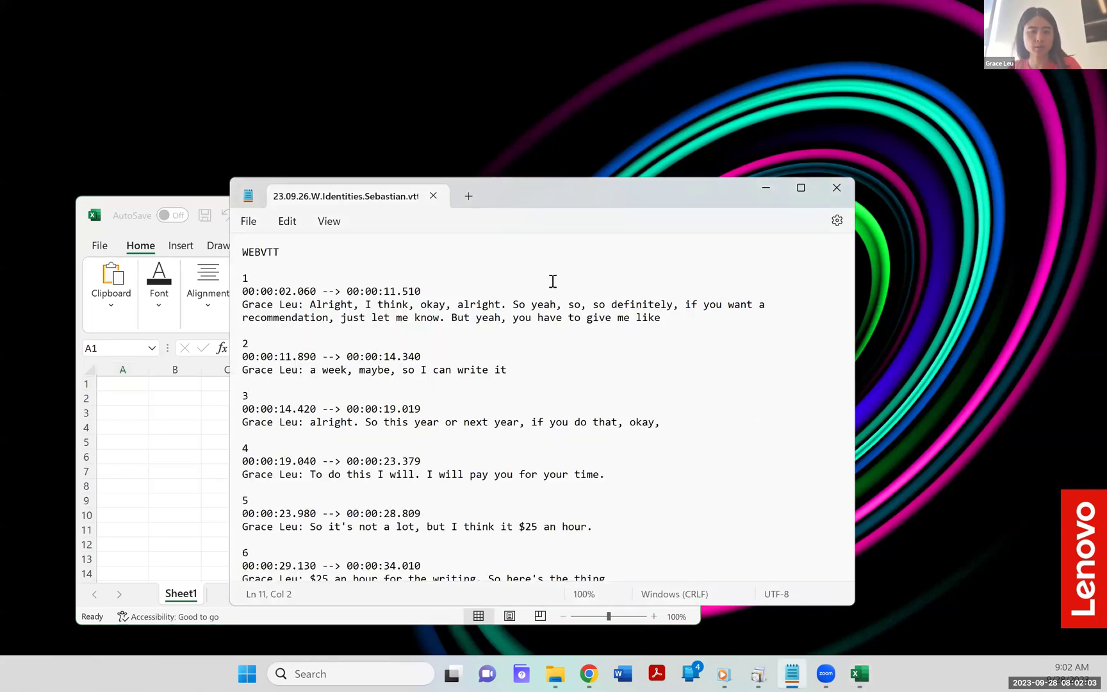
{"action": "key", "text": "ctrl+a"}
{"action": "key", "text": "ctrl+c"}
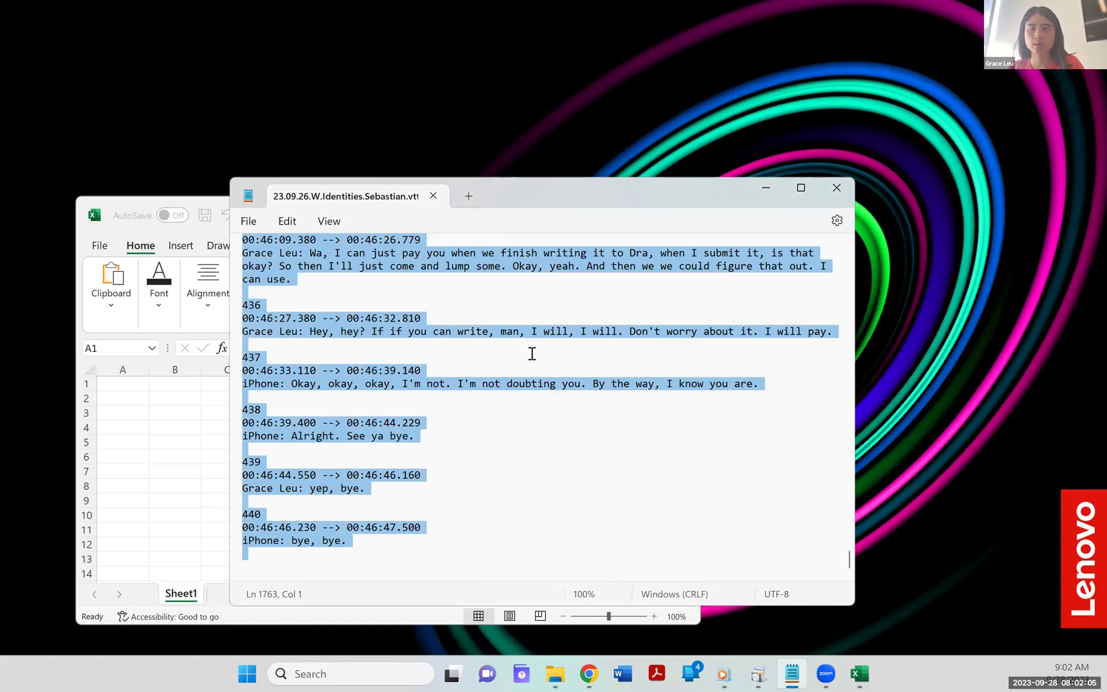
{"action": "scroll", "coordinate": [532, 353], "scroll_direction": "up", "scroll_amount": 2}
{"action": "scroll", "coordinate": [531, 354], "scroll_direction": "up", "scroll_amount": 2}
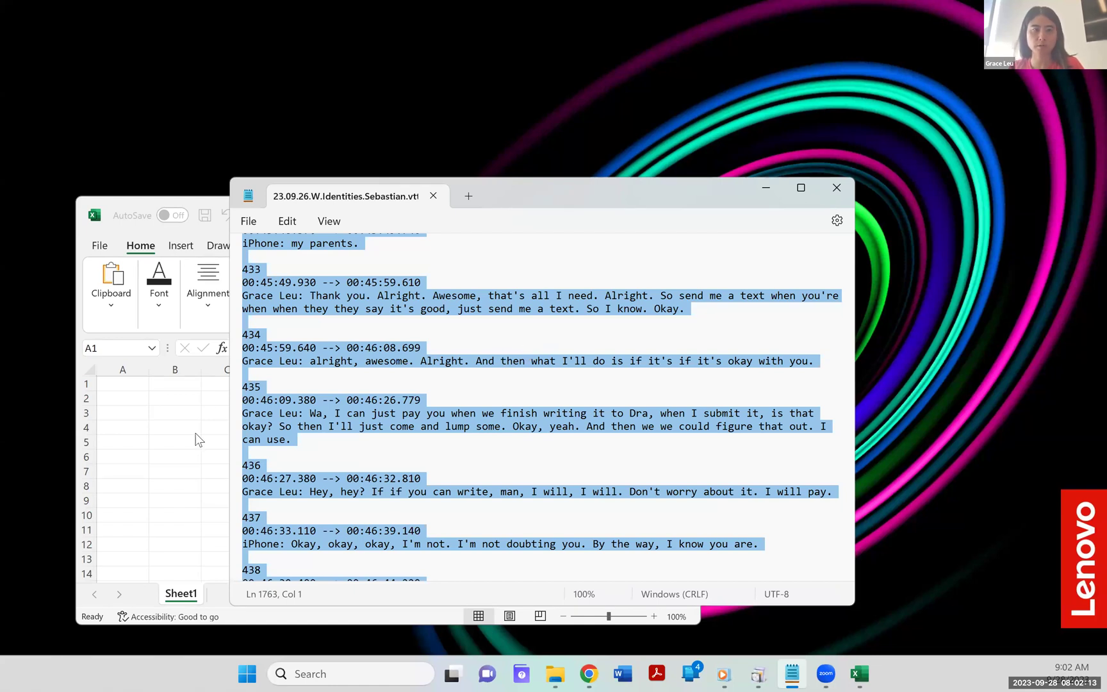
{"action": "key", "text": "alt+Tab"}
{"action": "left_click", "coordinate": [644, 215]}
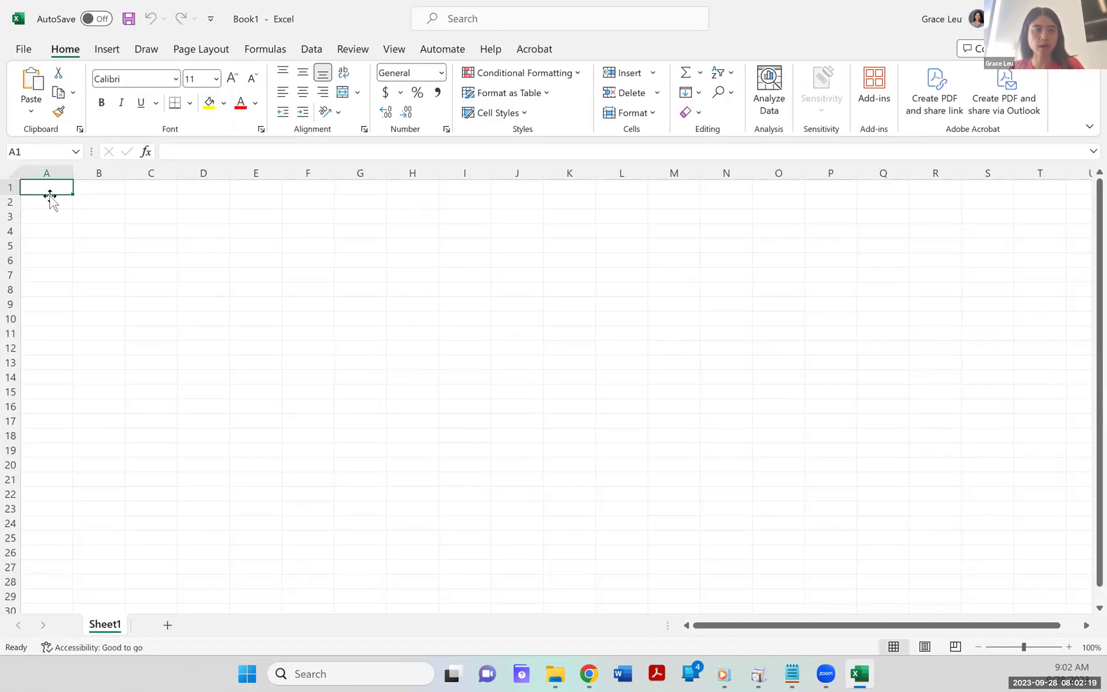
Paste the transcript three times, starting at A1, B2 and C3, then return to A1
{"action": "key", "text": "ctrl+v"}
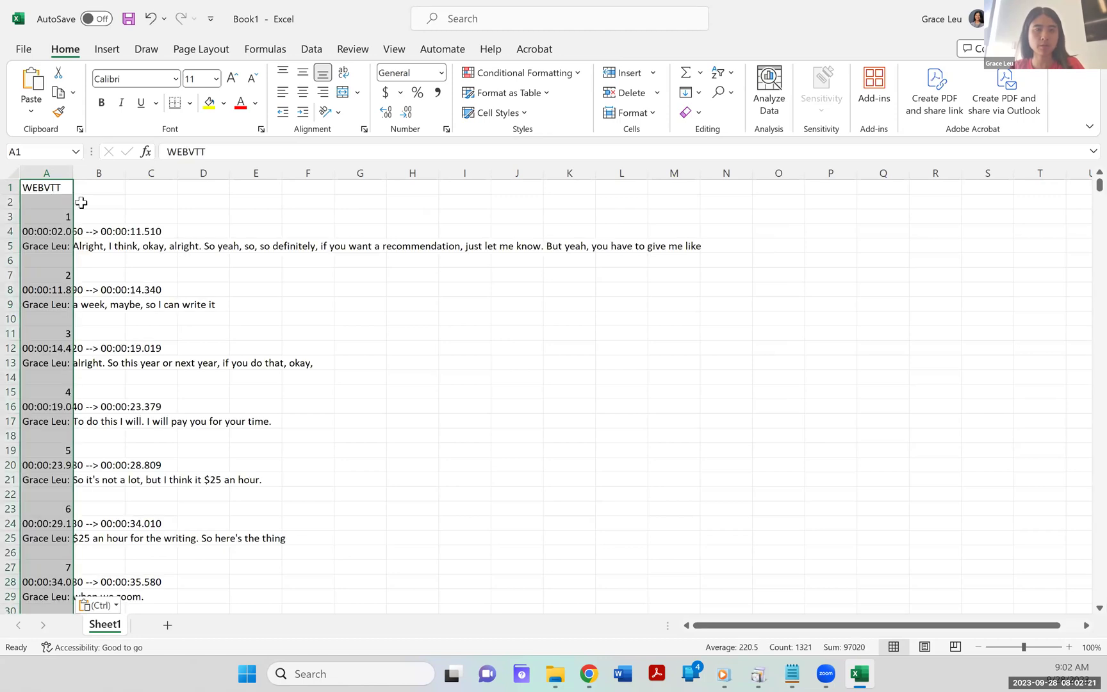
{"action": "left_click", "coordinate": [93, 203]}
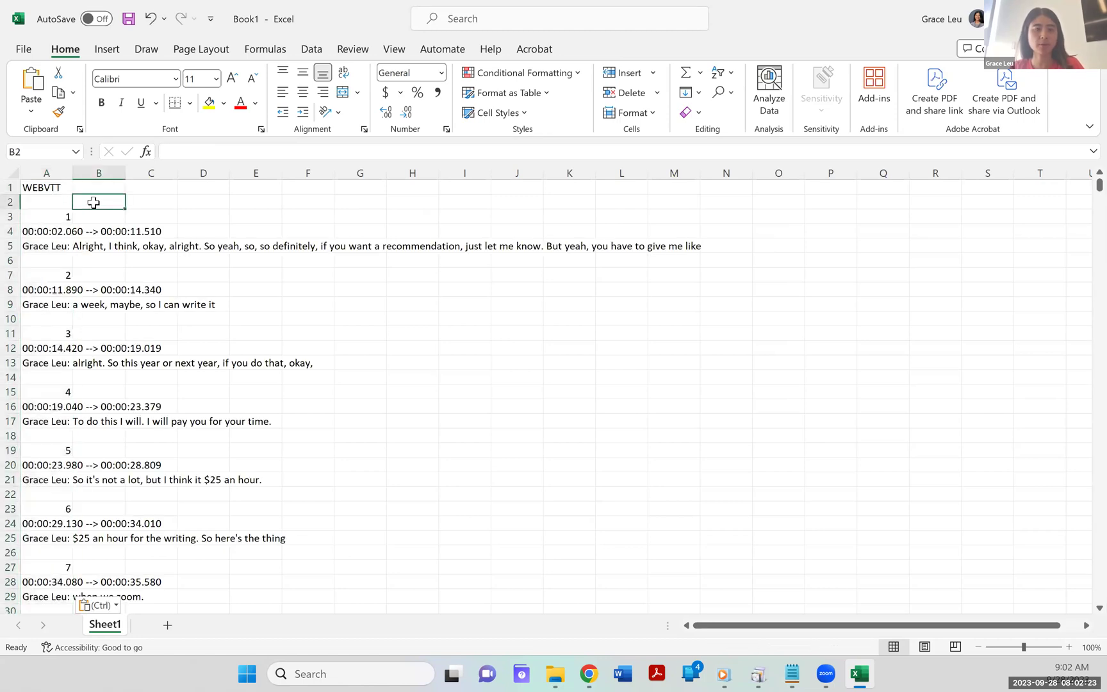
{"action": "key", "text": "ctrl+v"}
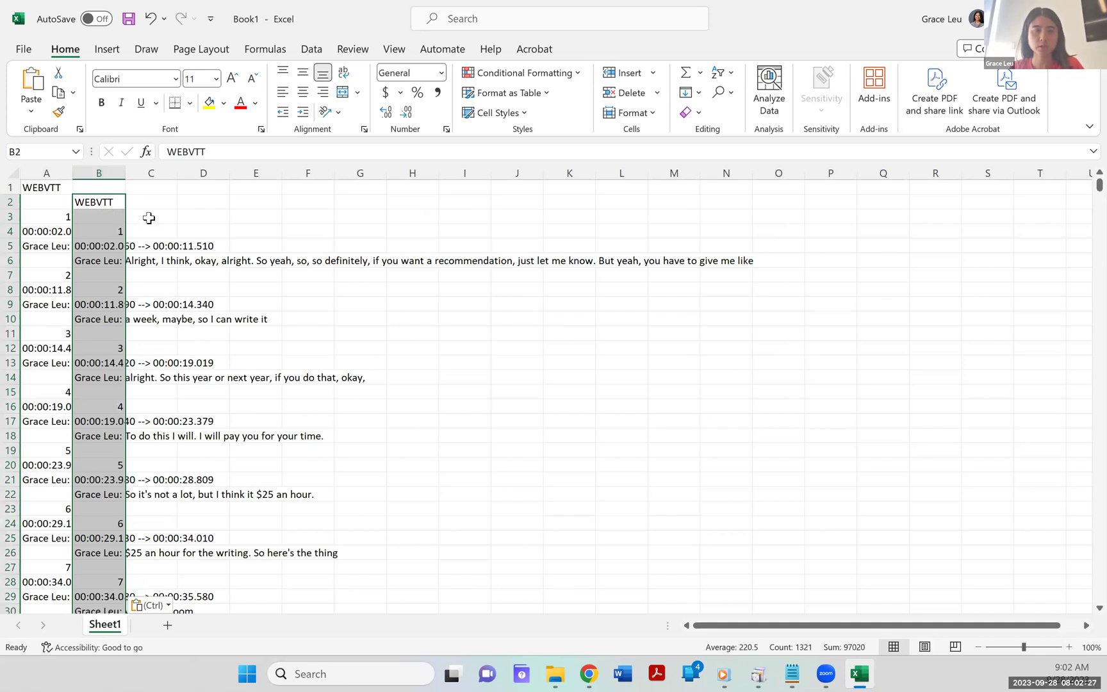
{"action": "left_click", "coordinate": [149, 217]}
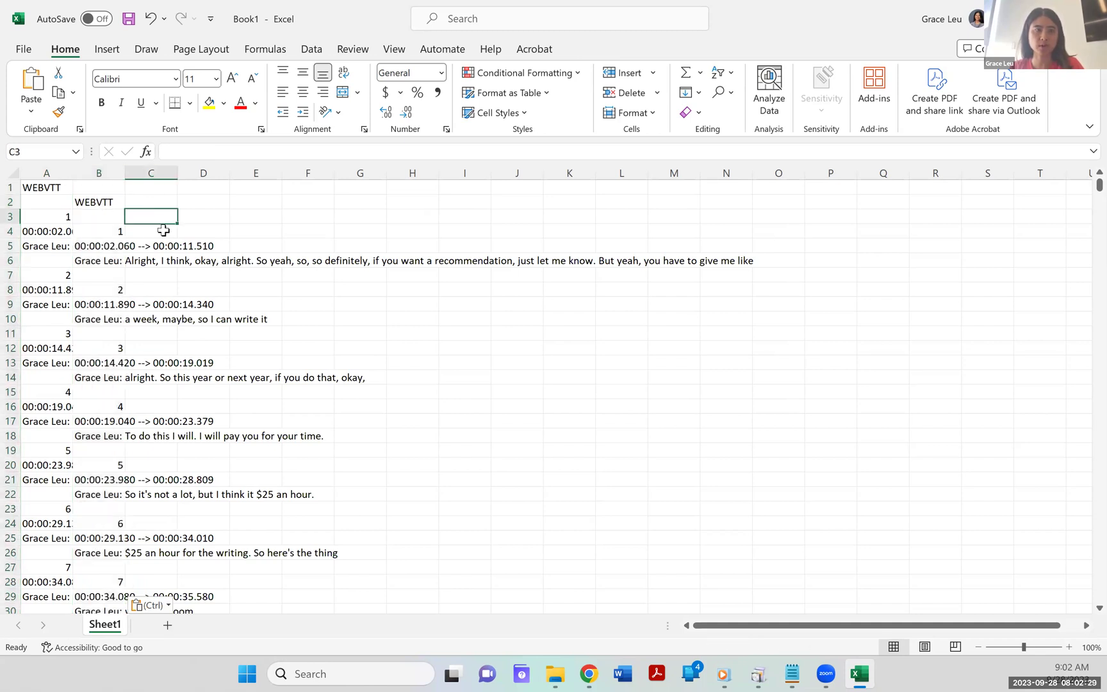
{"action": "key", "text": "ctrl+v"}
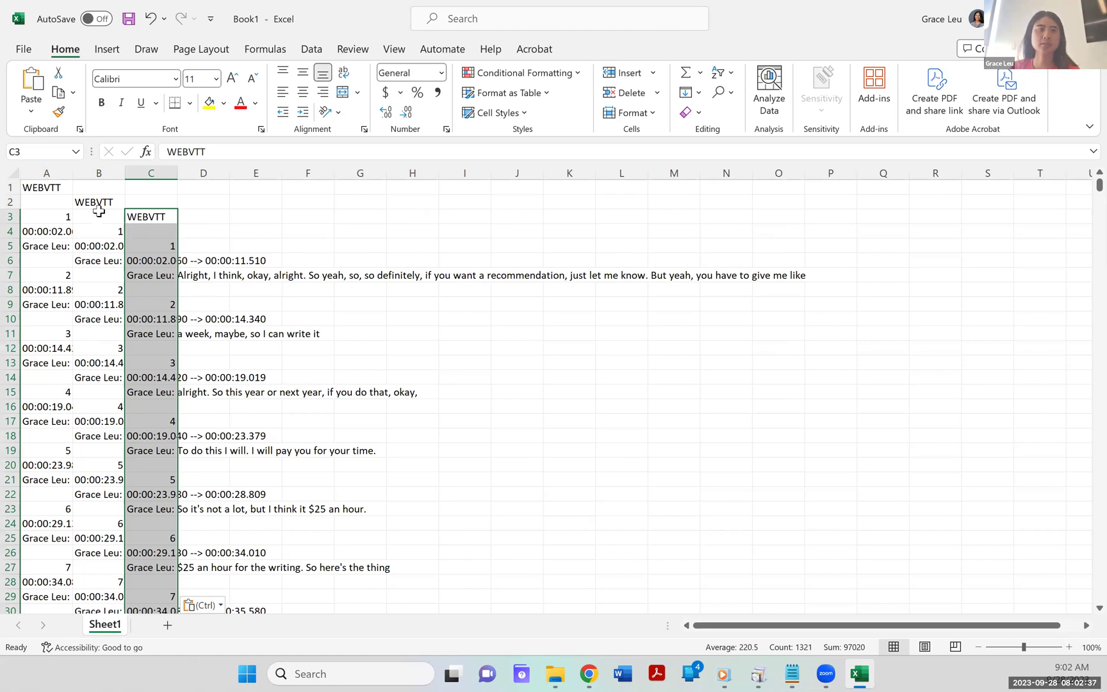
{"action": "left_click", "coordinate": [52, 188]}
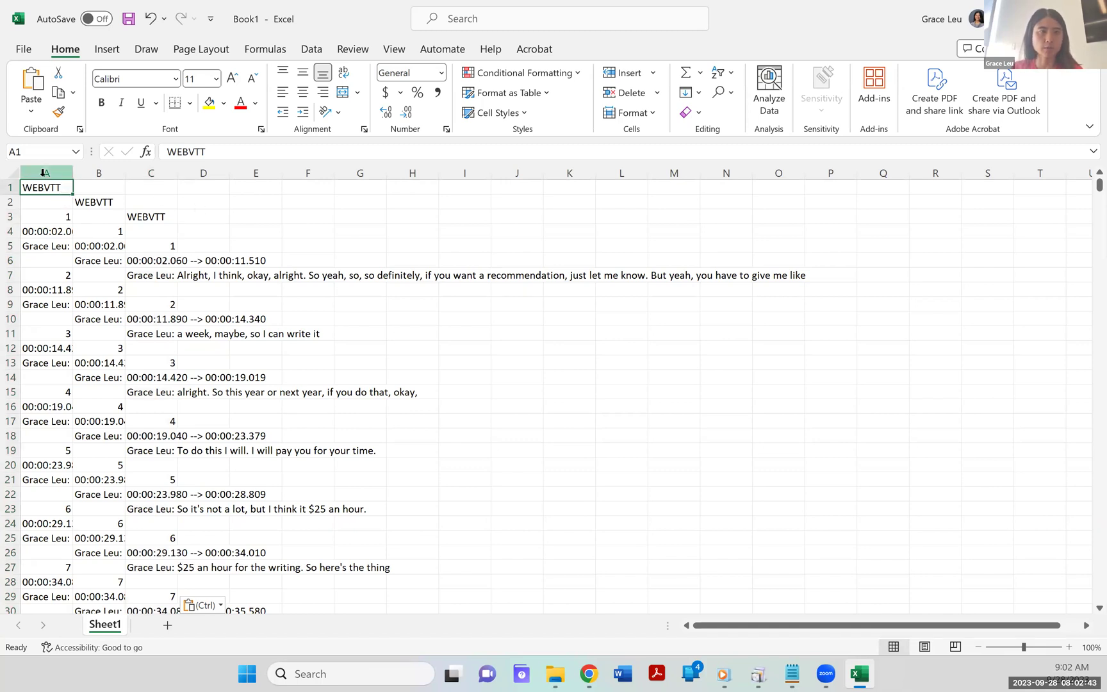
Select all blank cells in columns A through C with Go To Special > Blanks
{"action": "left_click_drag", "start_coordinate": [43, 173], "coordinate": [146, 183]}
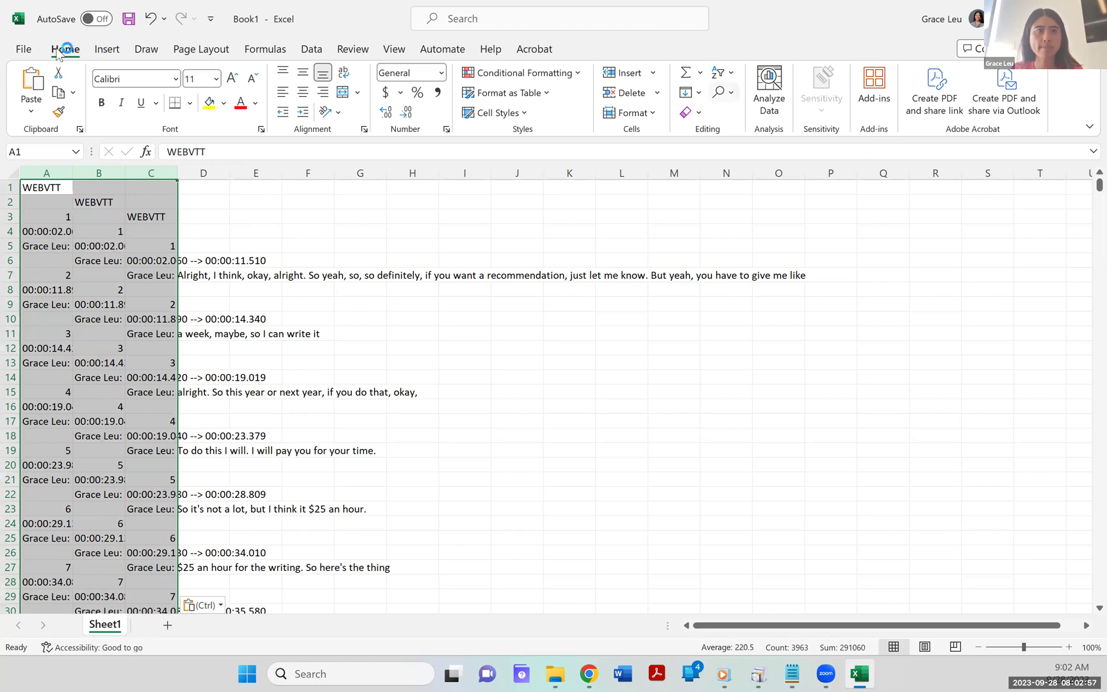
{"action": "left_click", "coordinate": [729, 96]}
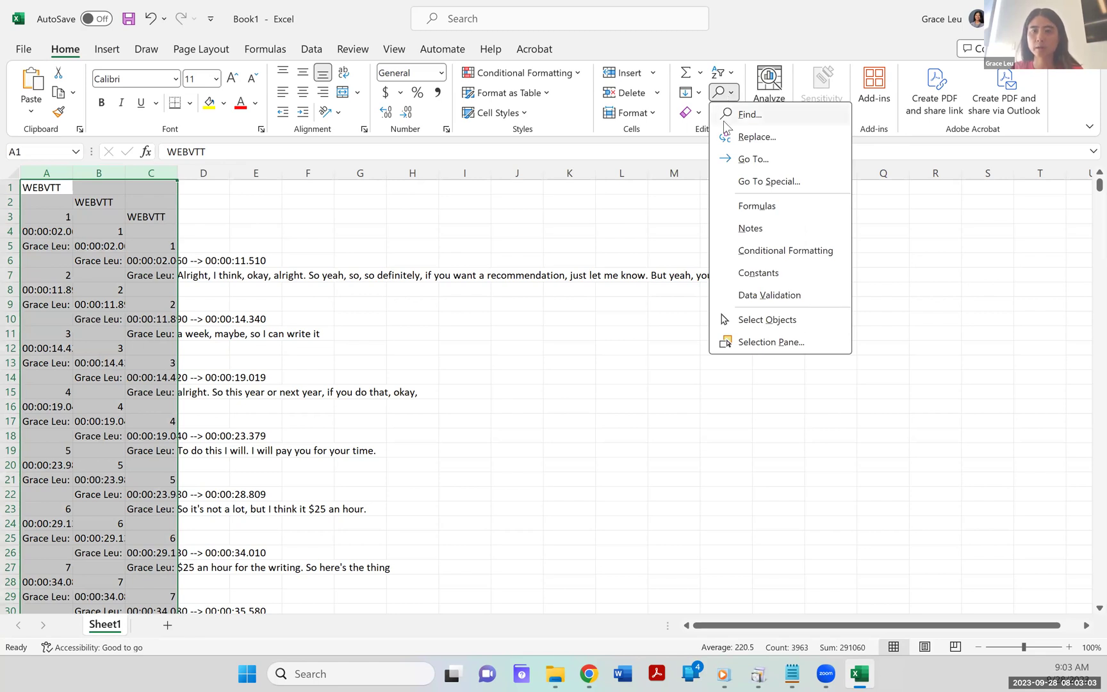
{"action": "left_click", "coordinate": [752, 184]}
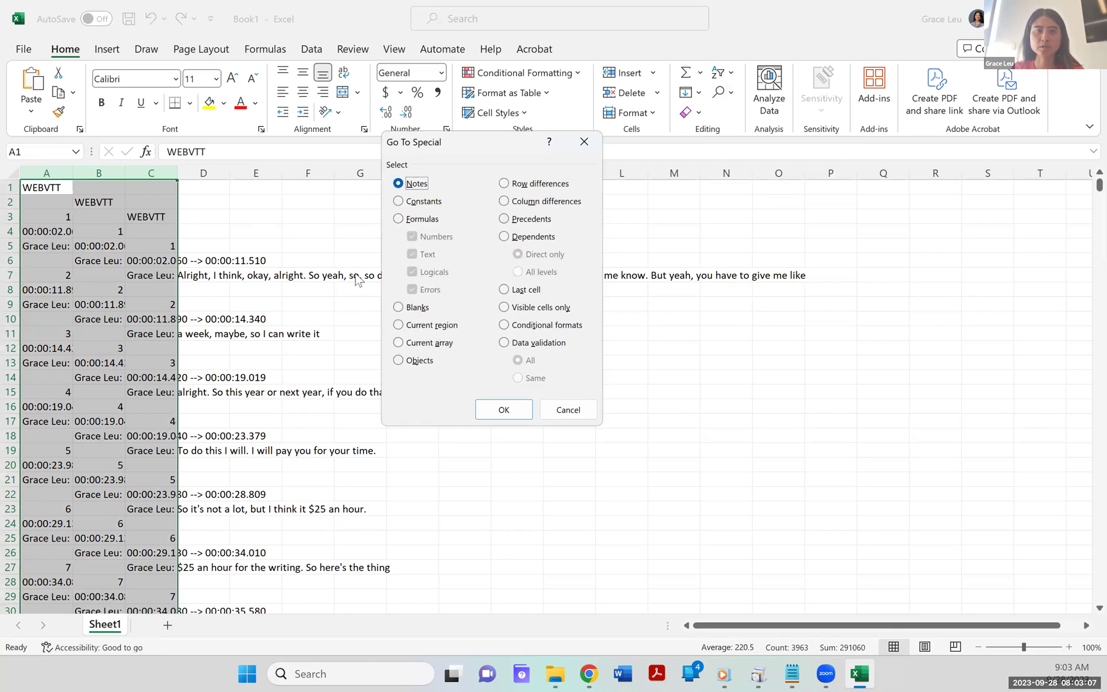
{"action": "left_click", "coordinate": [419, 310]}
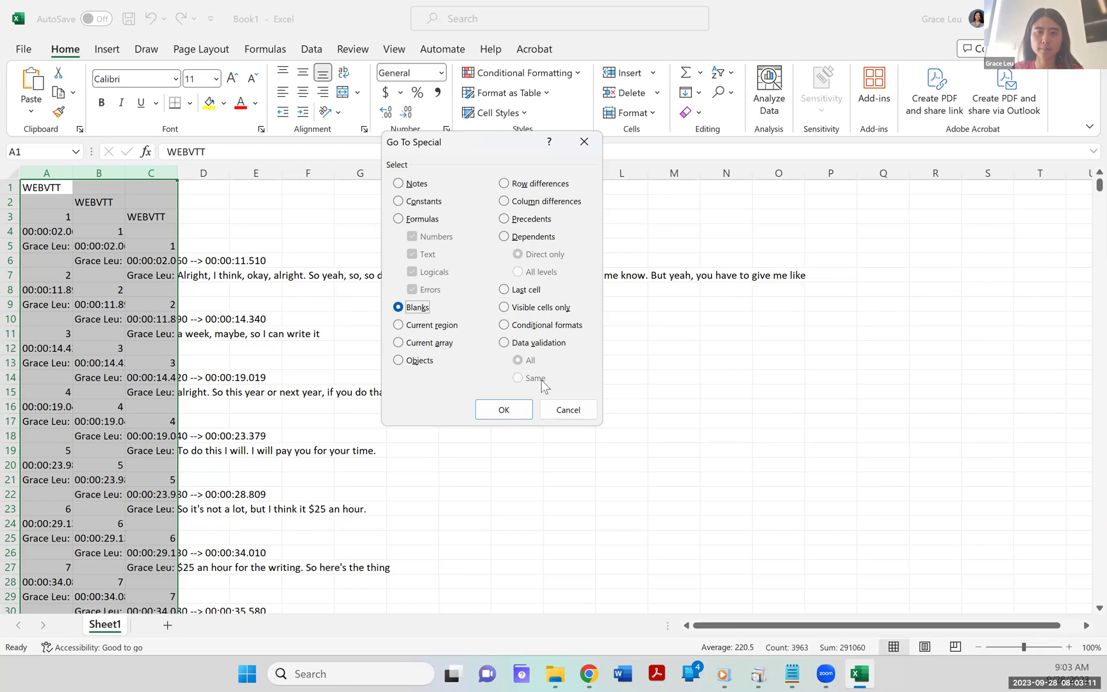
{"action": "left_click", "coordinate": [504, 409]}
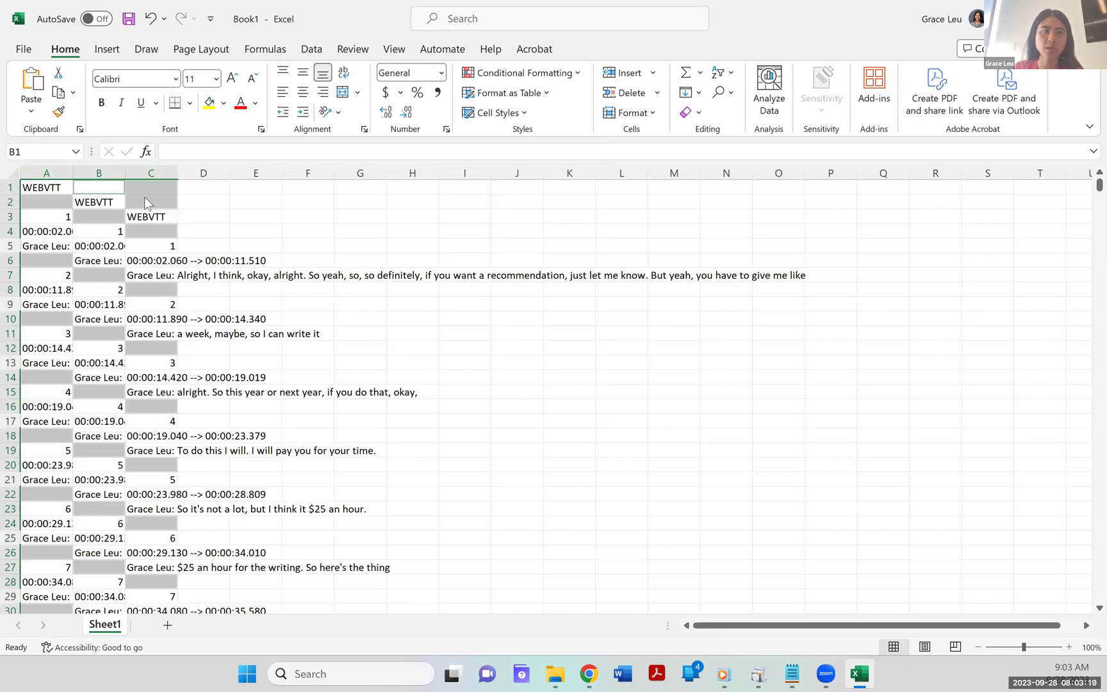
Delete the entire rows containing those blank cells
{"action": "right_click", "coordinate": [146, 200]}
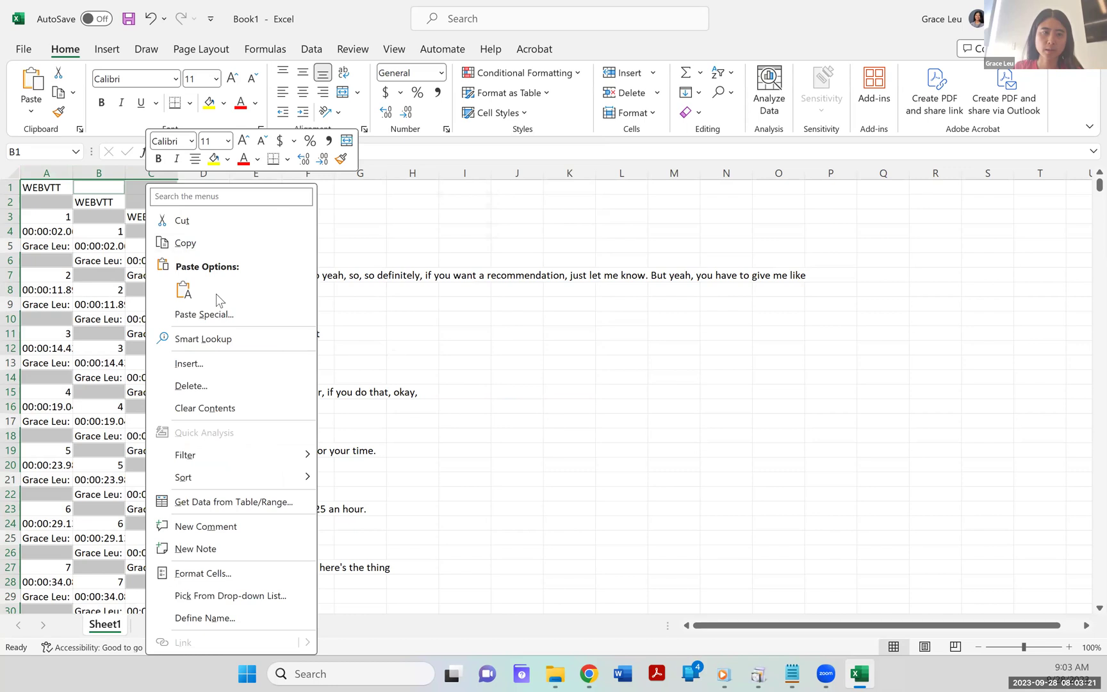
{"action": "left_click", "coordinate": [250, 392]}
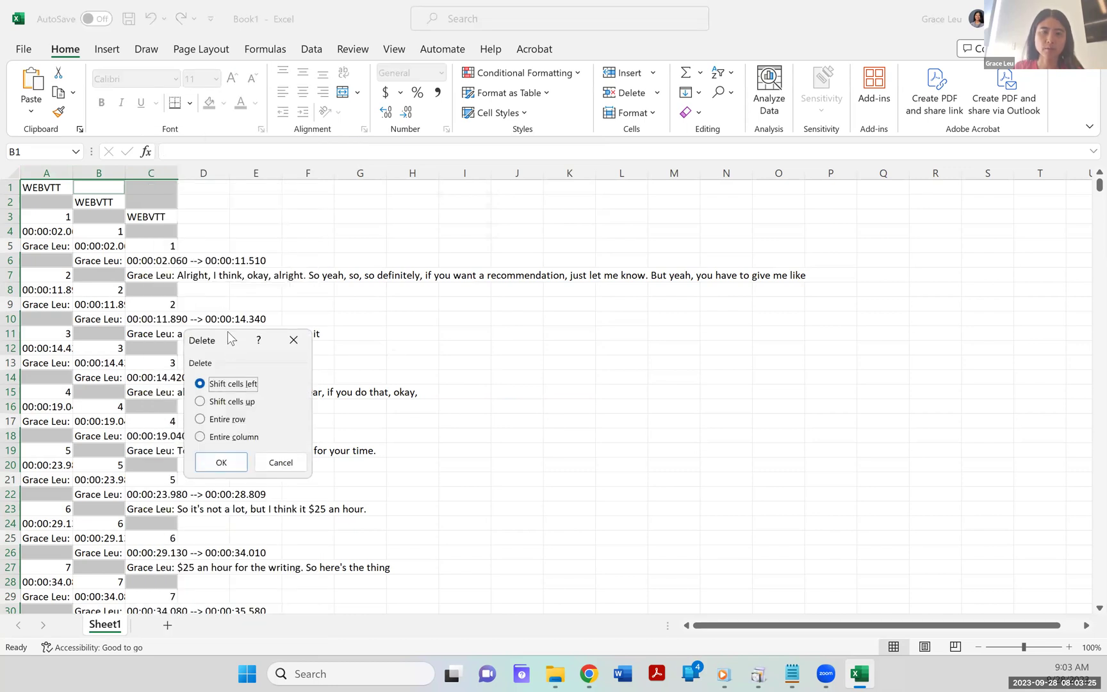
{"action": "left_click_drag", "start_coordinate": [231, 337], "coordinate": [272, 226]}
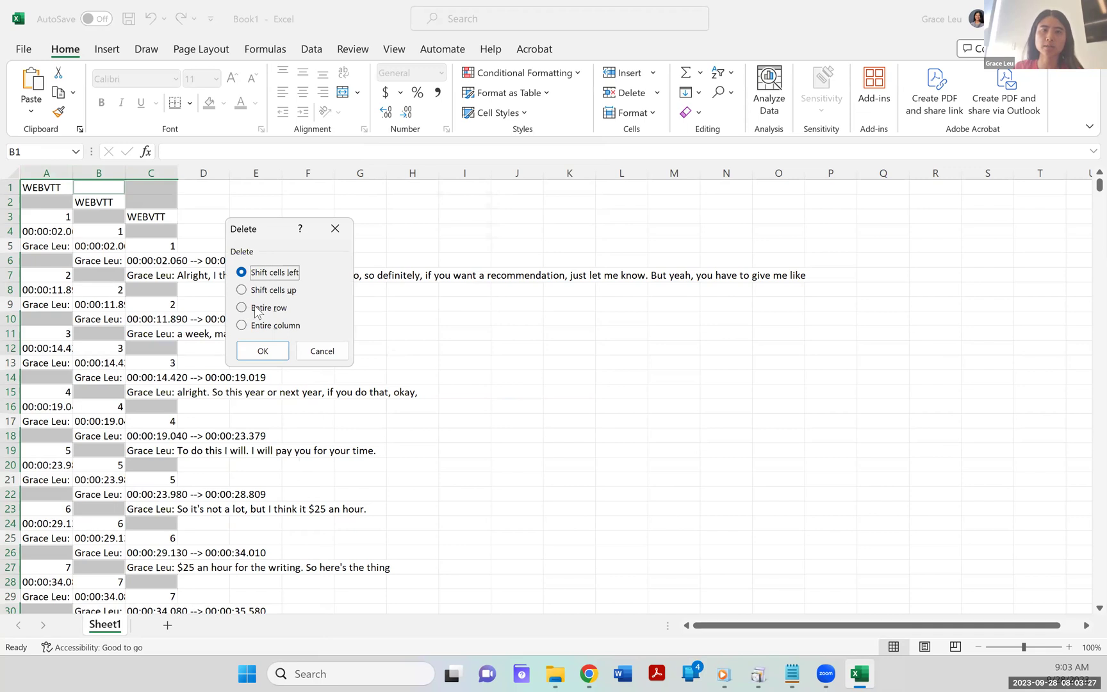
{"action": "left_click", "coordinate": [260, 308]}
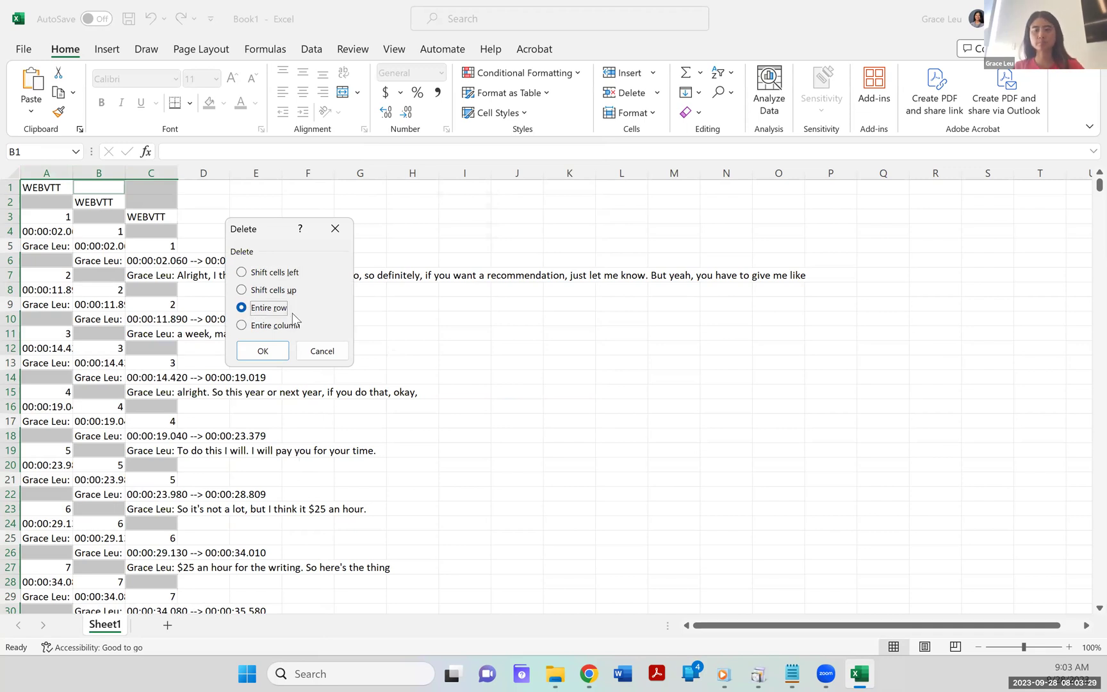
{"action": "left_click", "coordinate": [263, 351]}
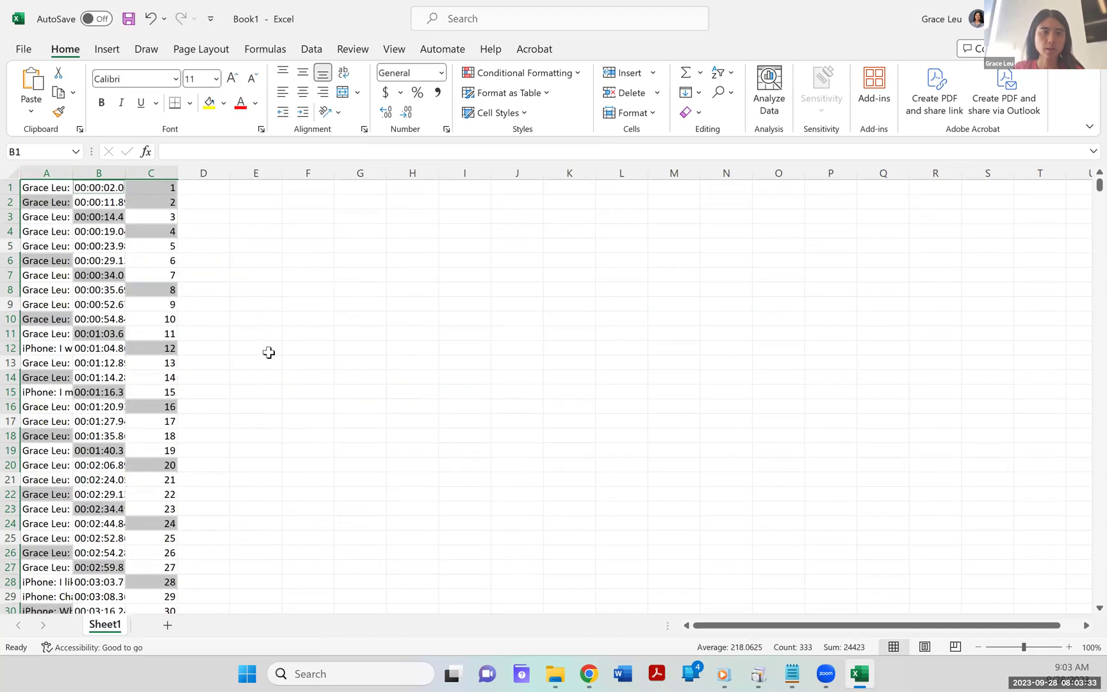
Clear columns B and C, removing the timestamps and entry numbers
{"action": "left_click", "coordinate": [62, 187]}
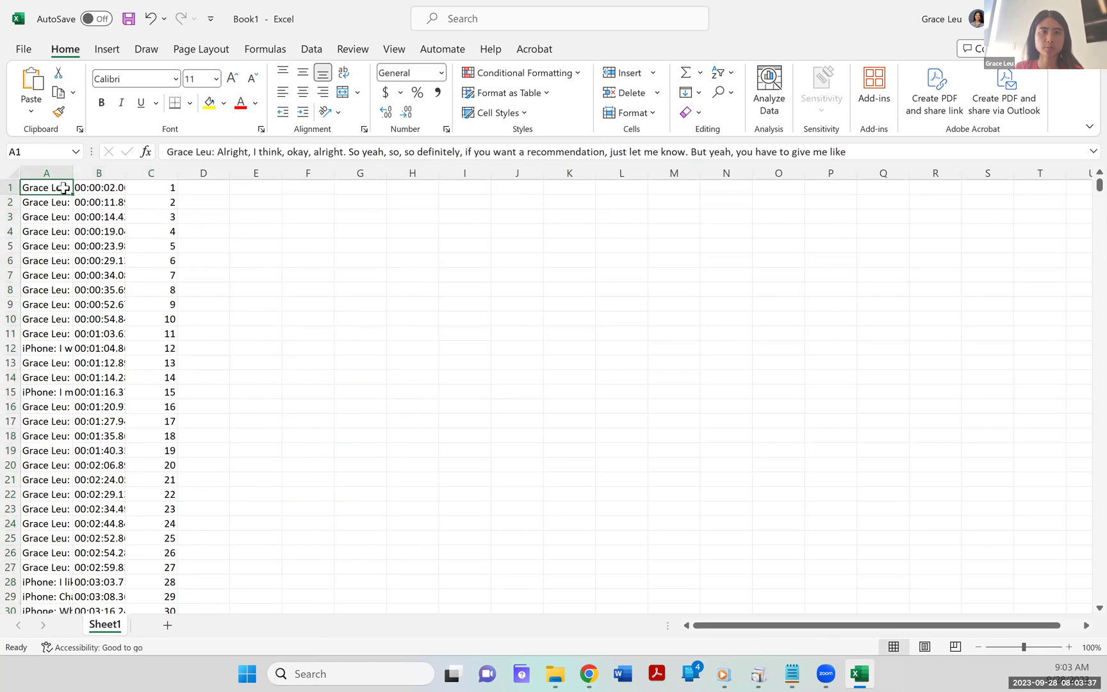
{"action": "left_click", "coordinate": [93, 187]}
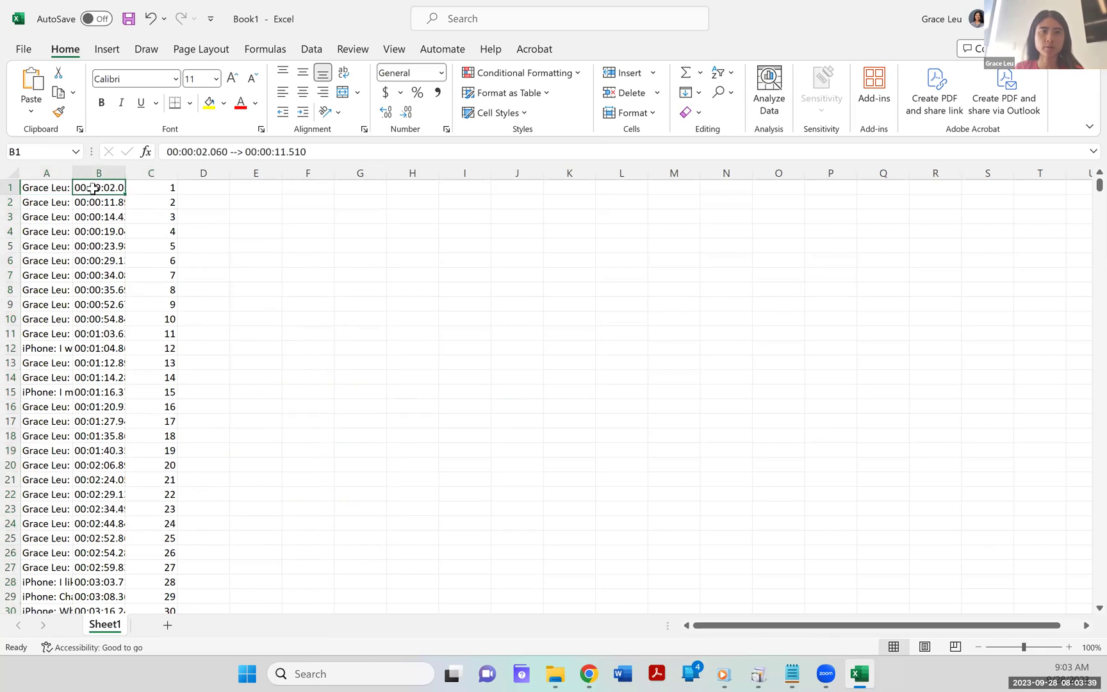
{"action": "left_click", "coordinate": [149, 192]}
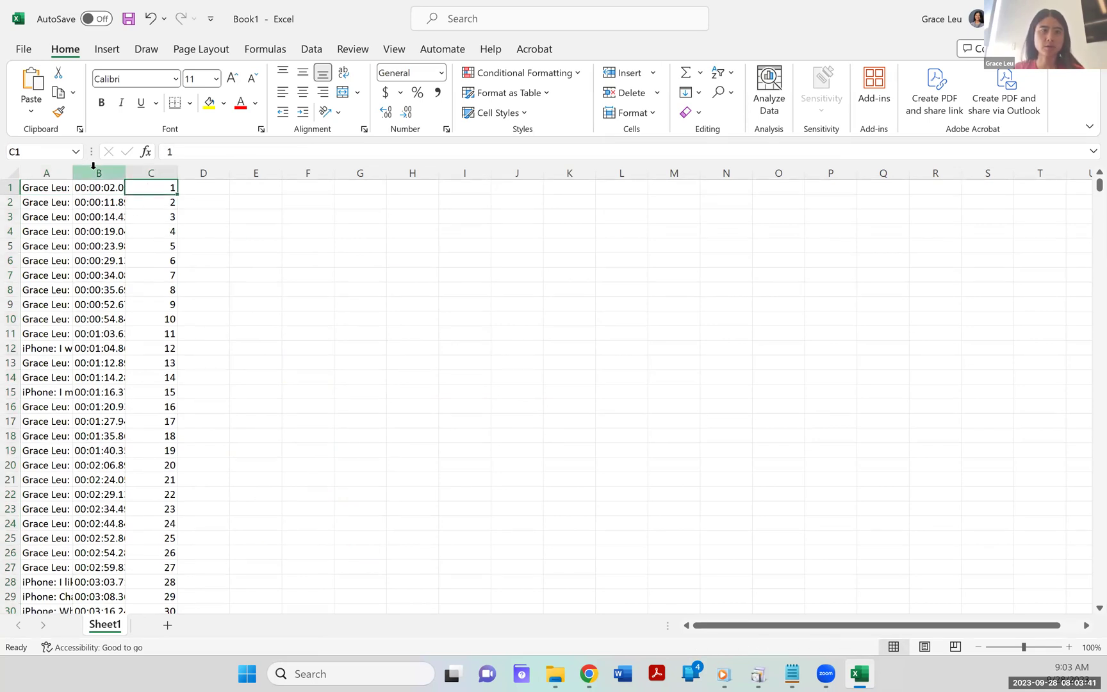
{"action": "left_click_drag", "start_coordinate": [99, 172], "coordinate": [148, 183]}
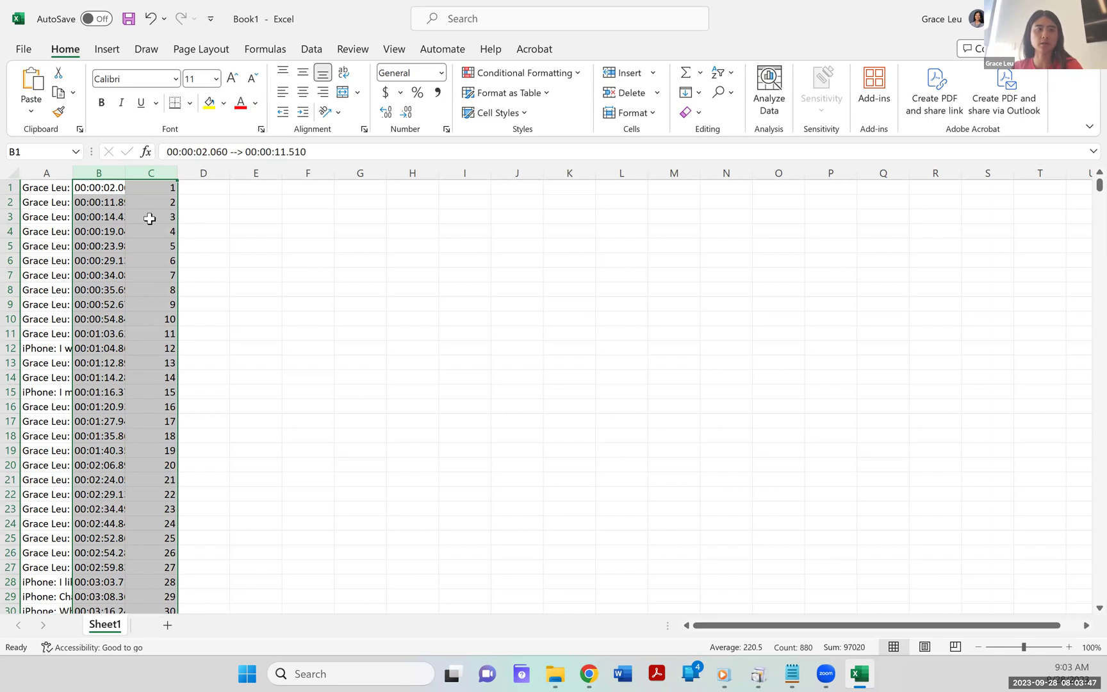
{"action": "key", "text": "Delete"}
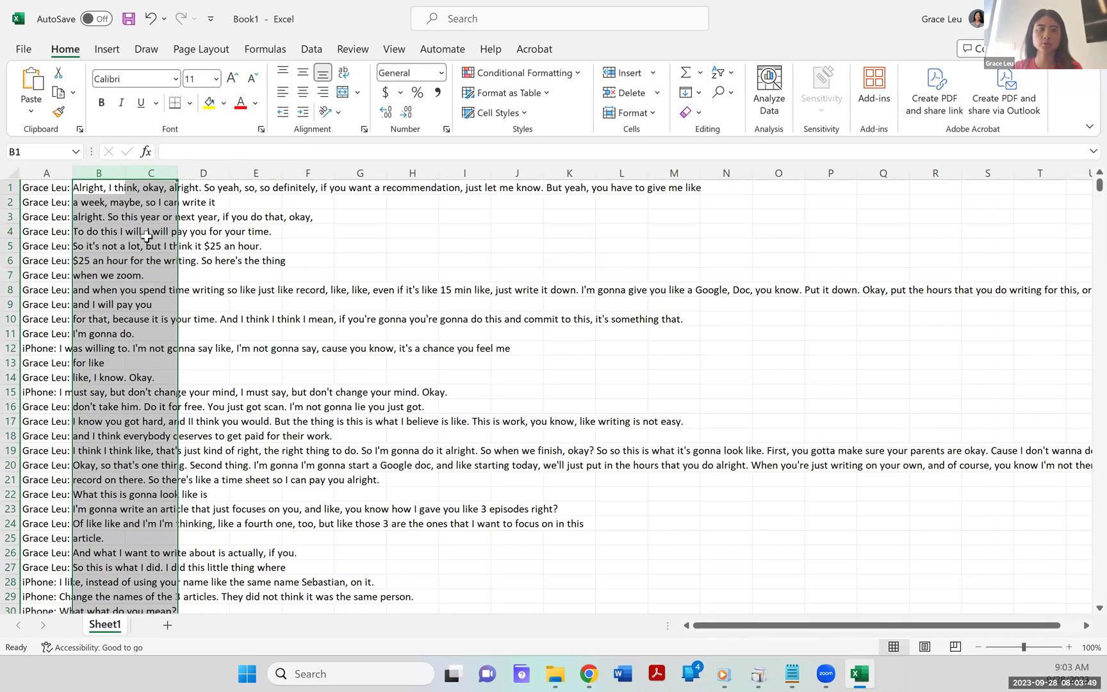
{"action": "left_click", "coordinate": [146, 234]}
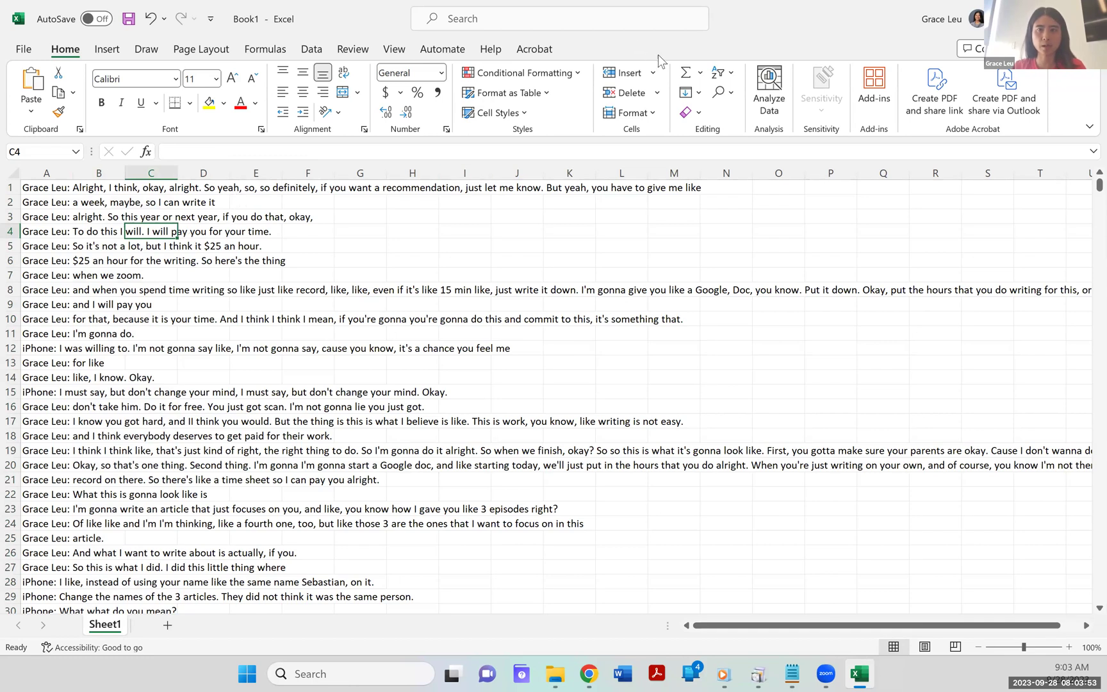
Replace all full host speaker labels with the host's first name (250 replacements)
{"action": "left_click", "coordinate": [721, 96]}
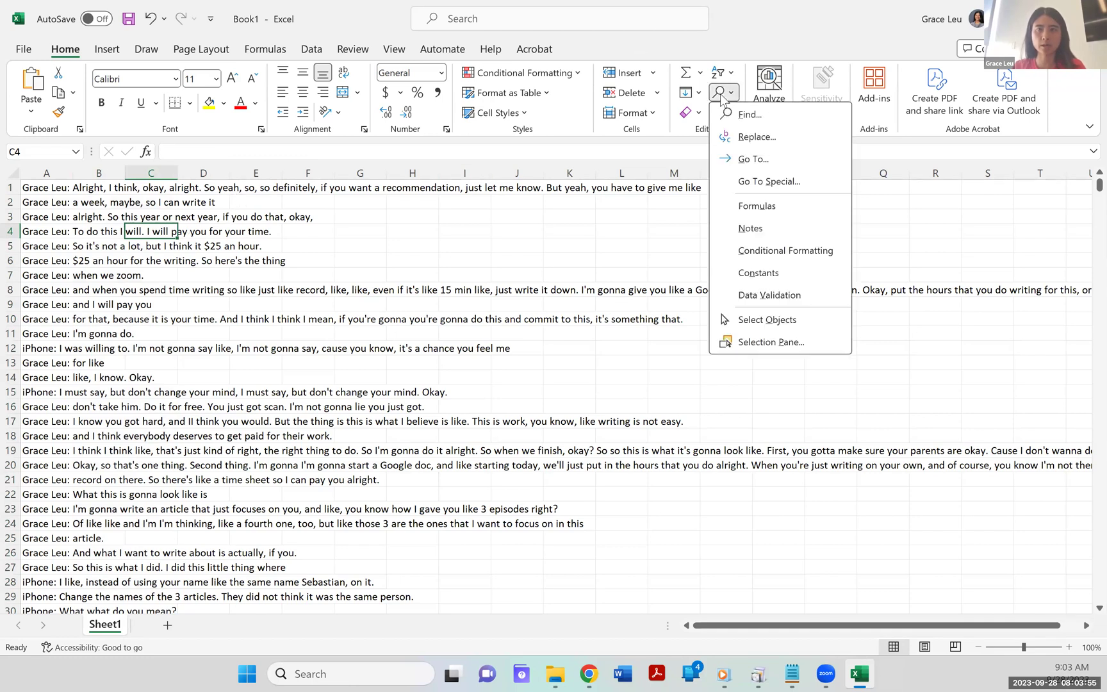
{"action": "left_click", "coordinate": [729, 137]}
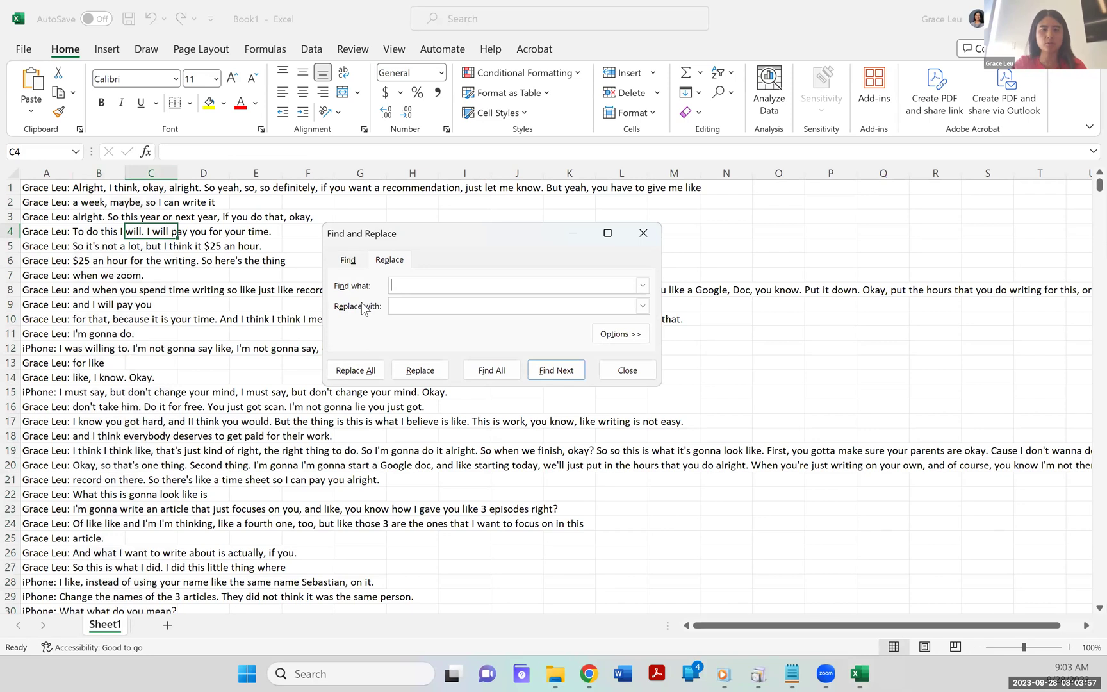
{"action": "type", "text": "Grace Leu"}
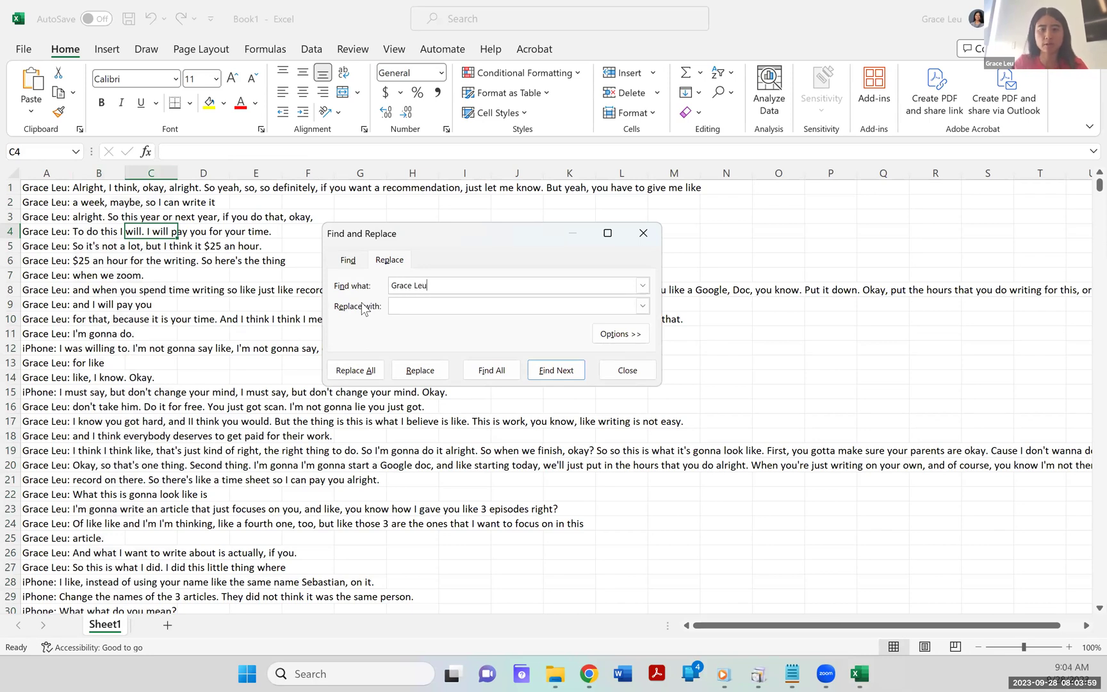
{"action": "type", "text": "Grace:"}
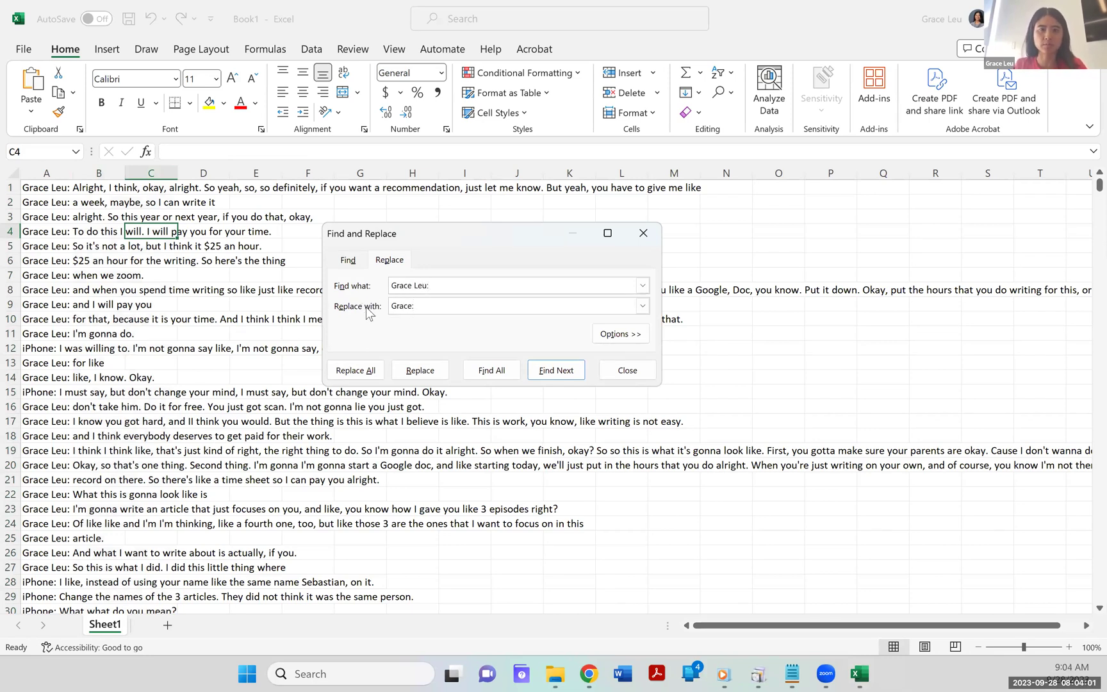
{"action": "left_click", "coordinate": [375, 372]}
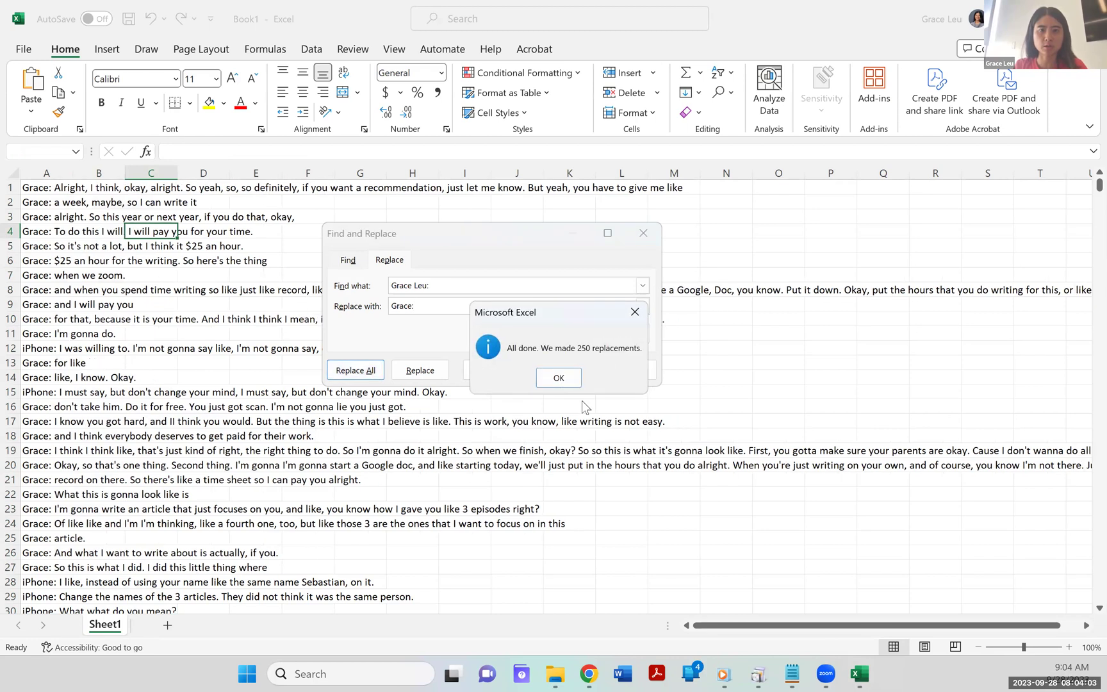
{"action": "left_click", "coordinate": [559, 377]}
Replace every 'iphone:' label with the student's name and close Find and Replace
{"action": "left_click_drag", "start_coordinate": [449, 290], "coordinate": [391, 289]}
{"action": "type", "text": "i"}
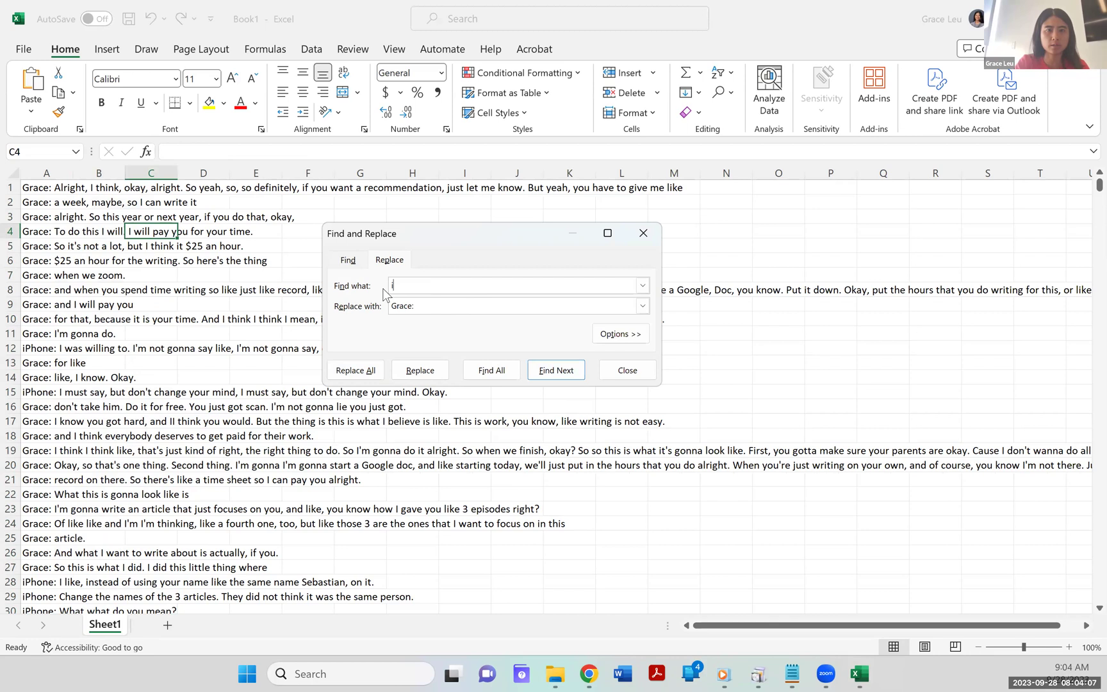
{"action": "type", "text": "phone:"}
{"action": "key", "text": "Tab"}
{"action": "type", "text": "SEbastian:"}
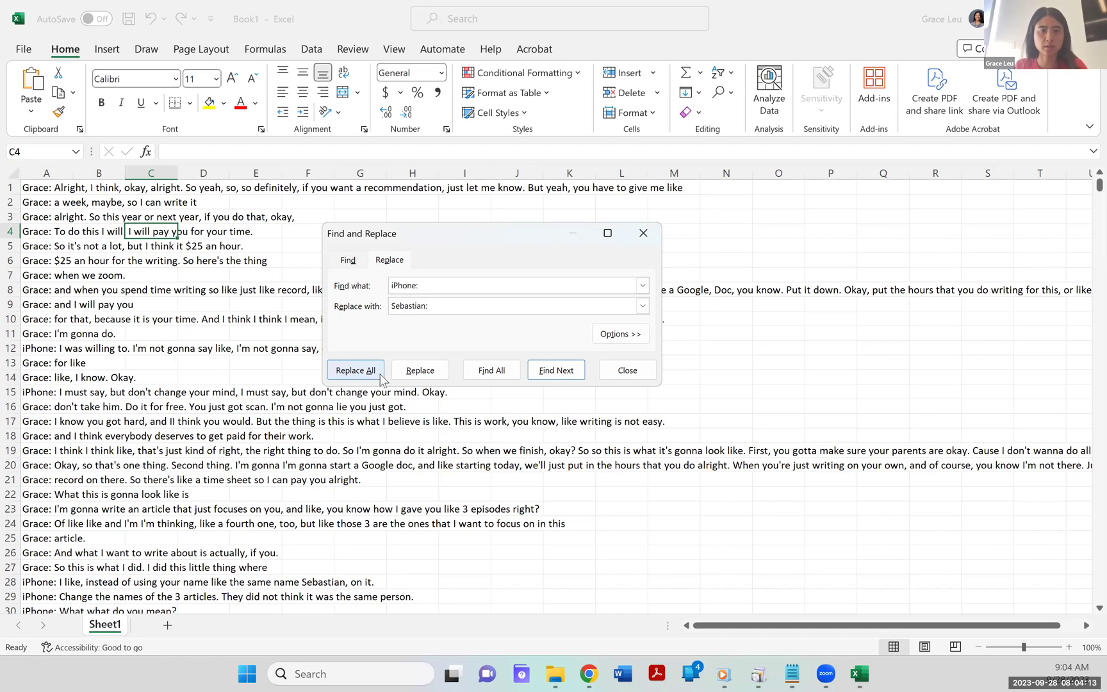
{"action": "left_click", "coordinate": [377, 372]}
{"action": "left_click", "coordinate": [555, 375]}
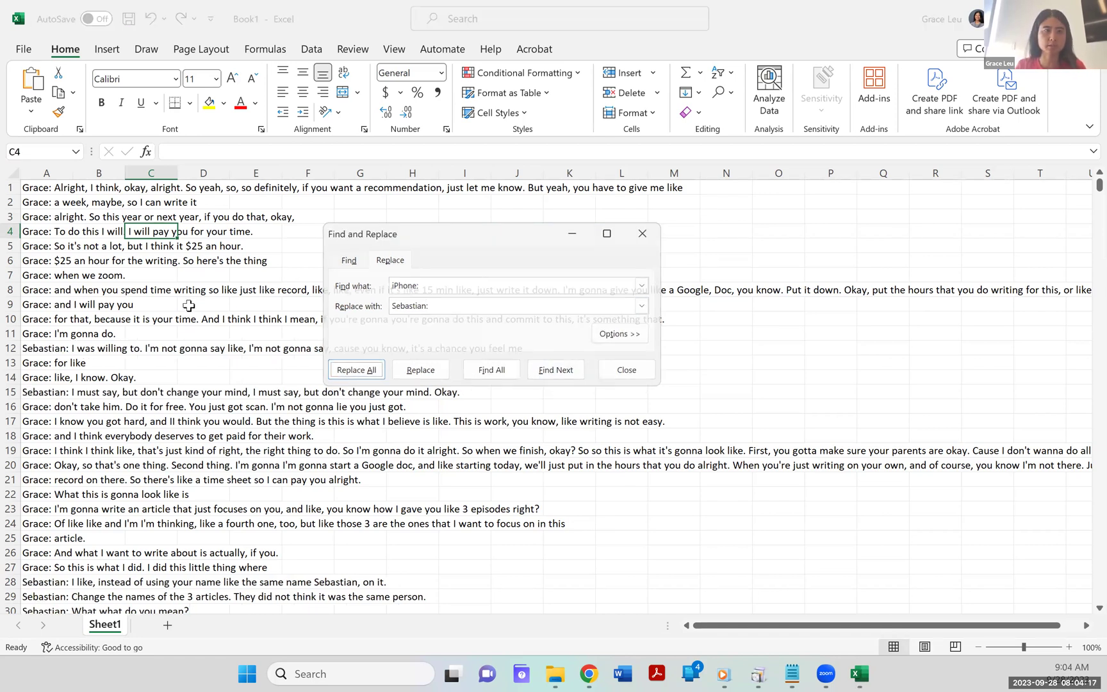
{"action": "left_click", "coordinate": [643, 233]}
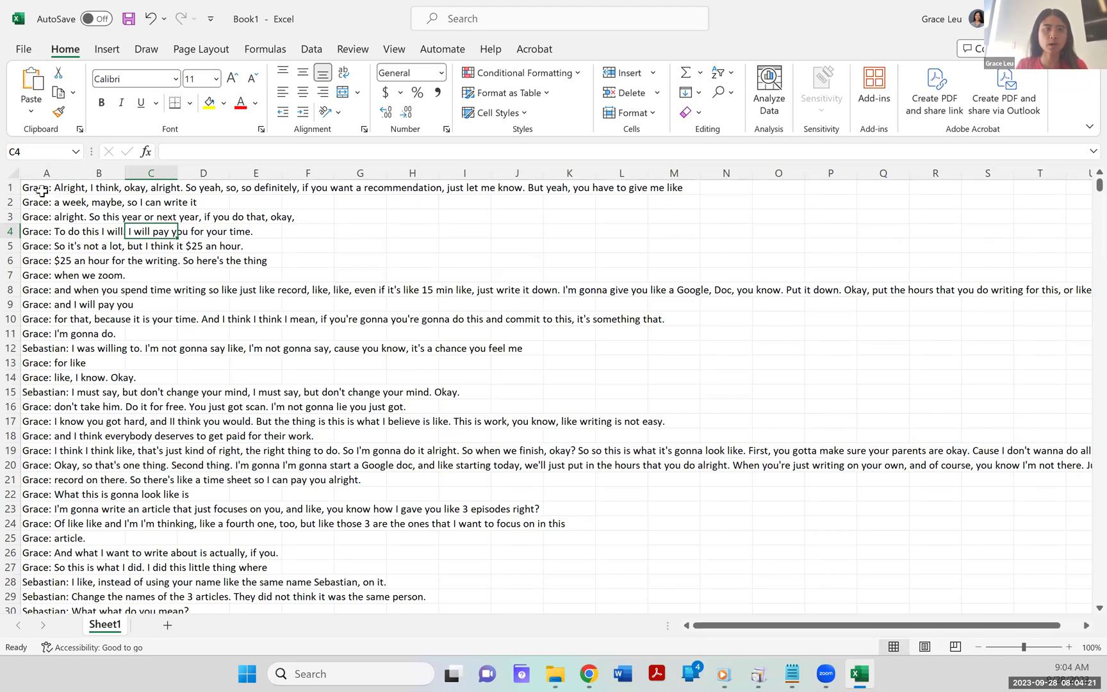
{"action": "left_click_drag", "start_coordinate": [41, 190], "coordinate": [47, 584]}
Select the whole of column A and copy it to the clipboard
{"action": "scroll", "coordinate": [60, 320], "scroll_direction": "down", "scroll_amount": 1}
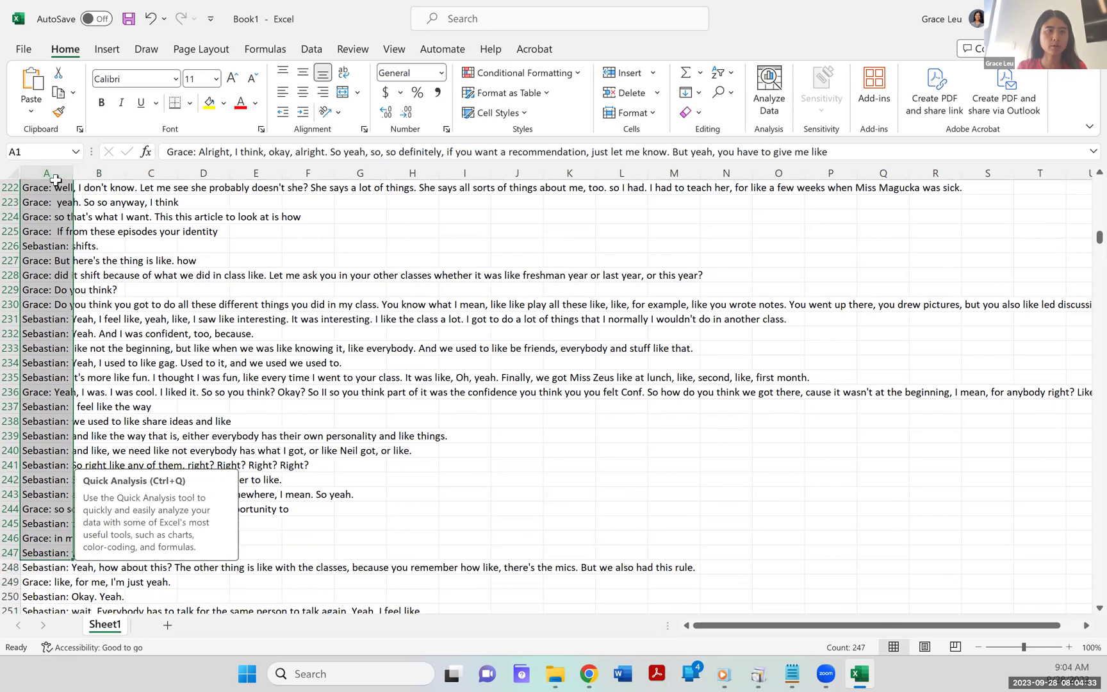
{"action": "left_click", "coordinate": [56, 184]}
{"action": "left_click", "coordinate": [52, 173]}
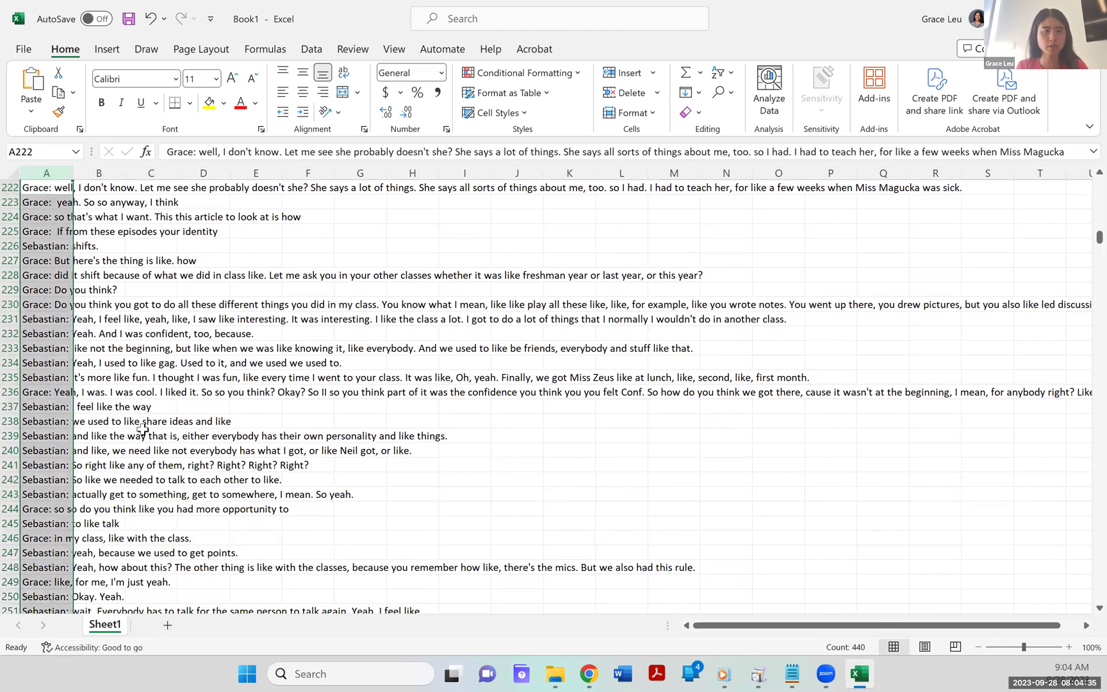
{"action": "key", "text": "ctrl+c"}
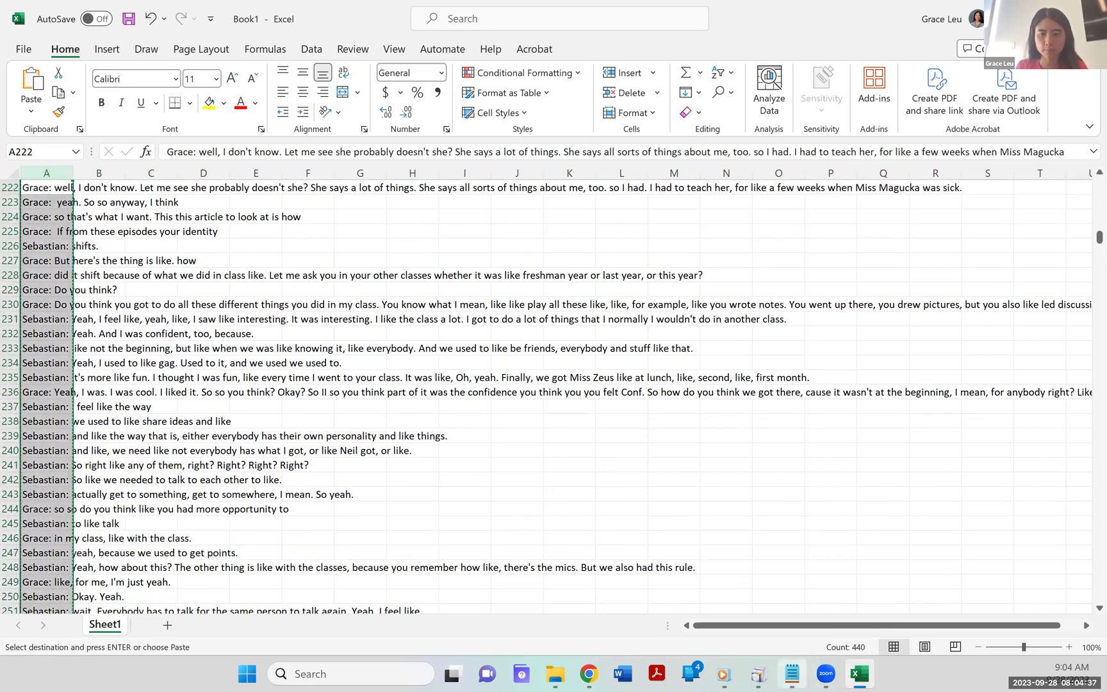
{"action": "left_click", "coordinate": [623, 673]}
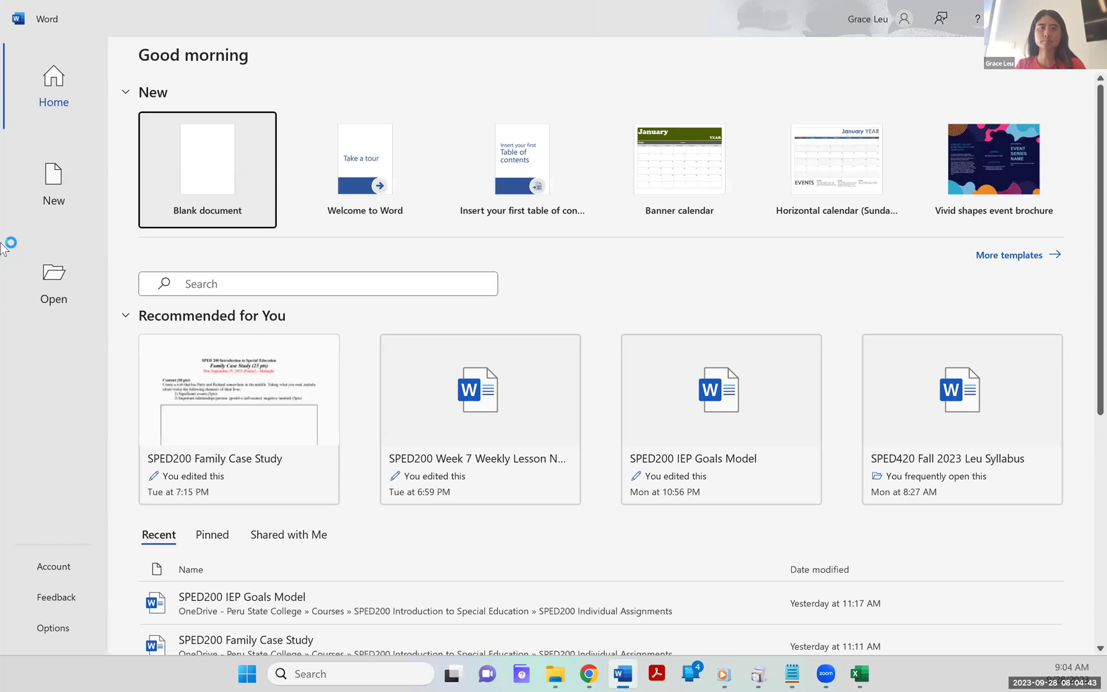
Paste the column into a new blank document using Keep Text Only, then return to the top
{"action": "left_click", "coordinate": [227, 169]}
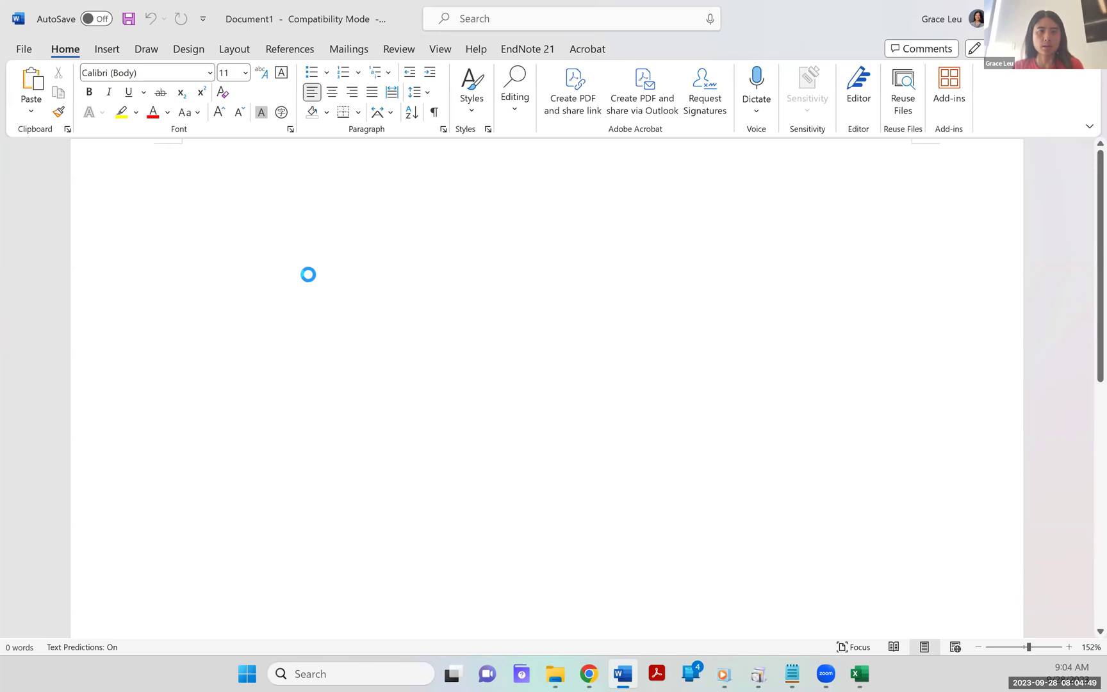
{"action": "key", "text": "ctrl+v"}
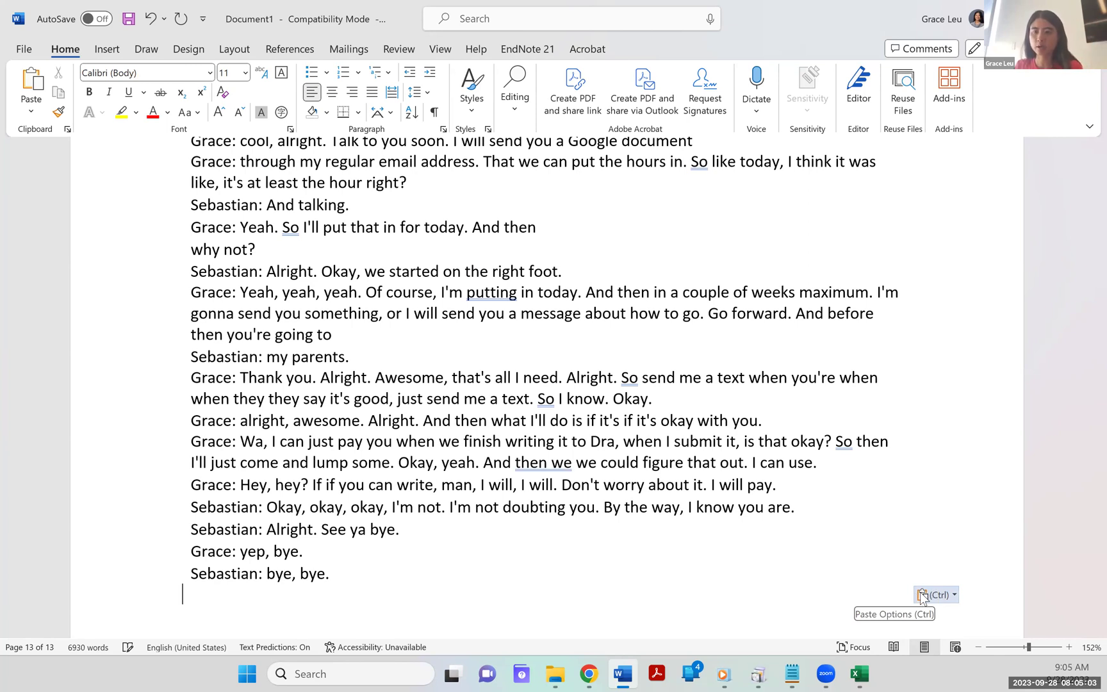
{"action": "left_click", "coordinate": [926, 593]}
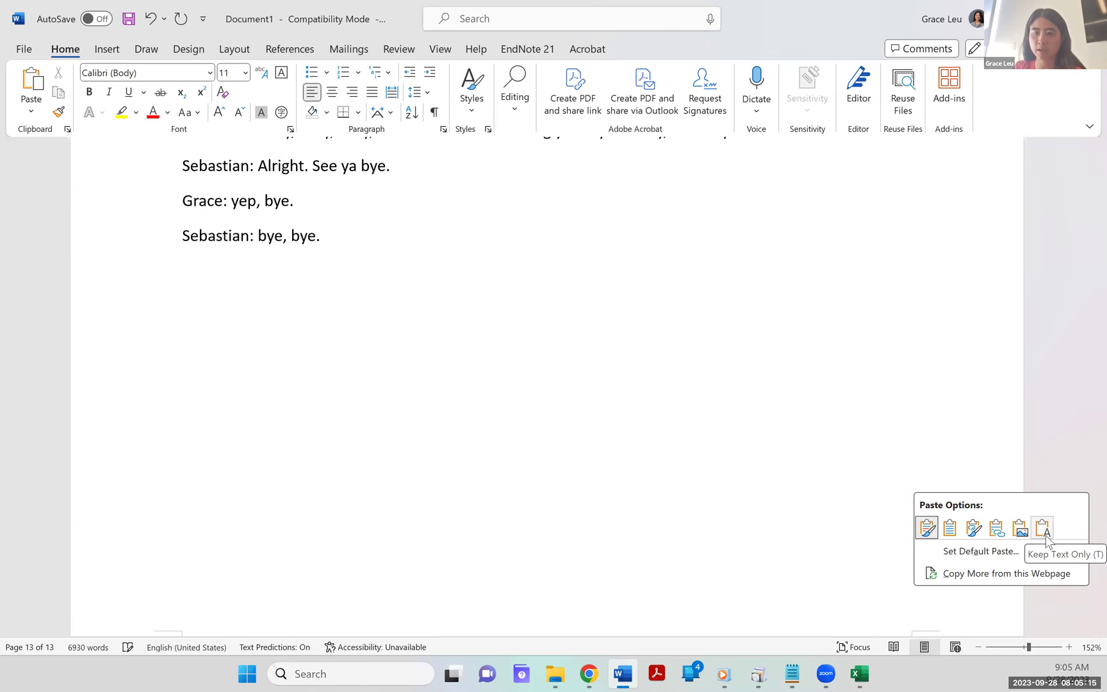
{"action": "left_click", "coordinate": [1044, 532]}
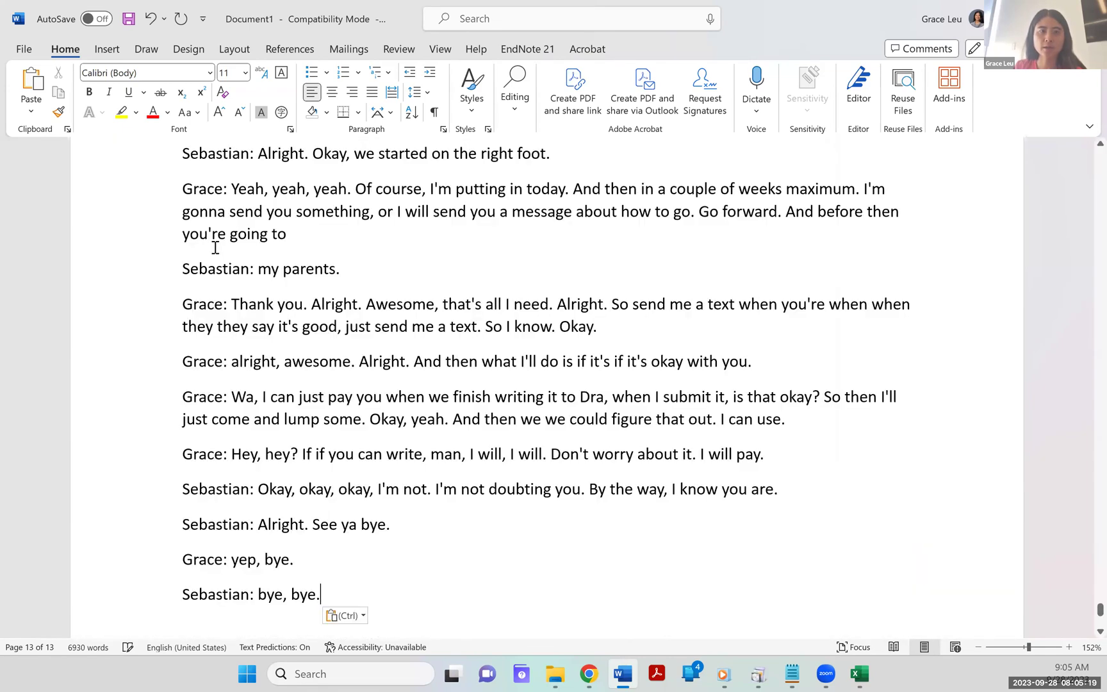
{"action": "left_click_drag", "start_coordinate": [216, 247], "coordinate": [361, 544]}
{"action": "left_click", "coordinate": [407, 586]}
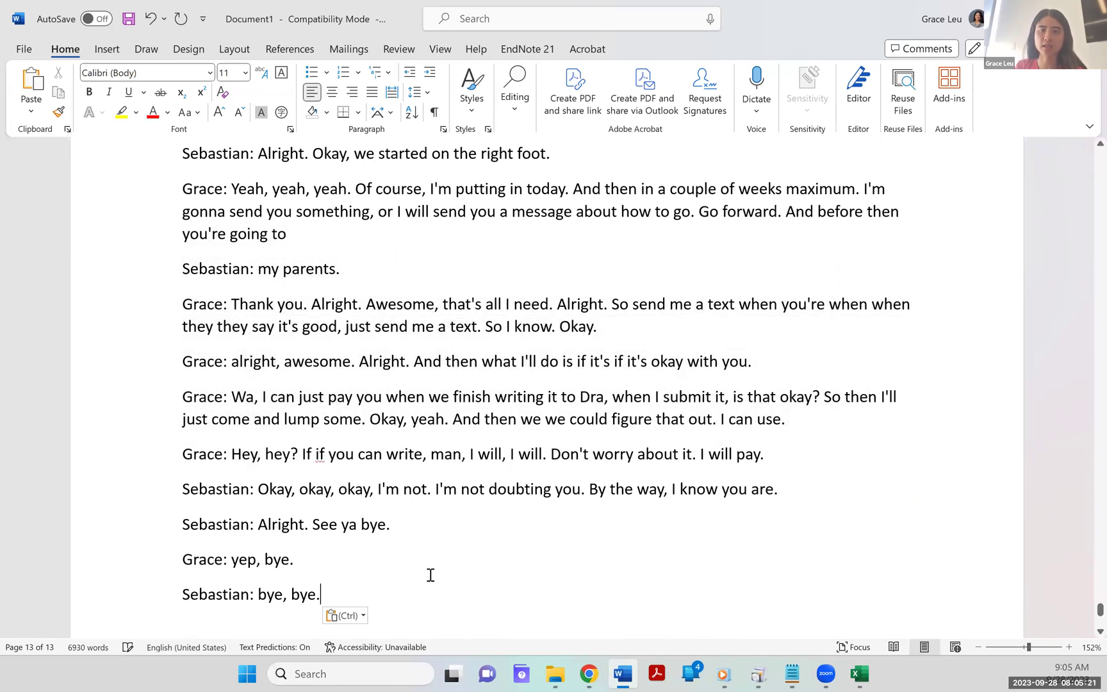
{"action": "scroll", "coordinate": [426, 570], "scroll_direction": "up", "scroll_amount": 5}
{"action": "scroll", "coordinate": [415, 557], "scroll_direction": "up", "scroll_amount": 12}
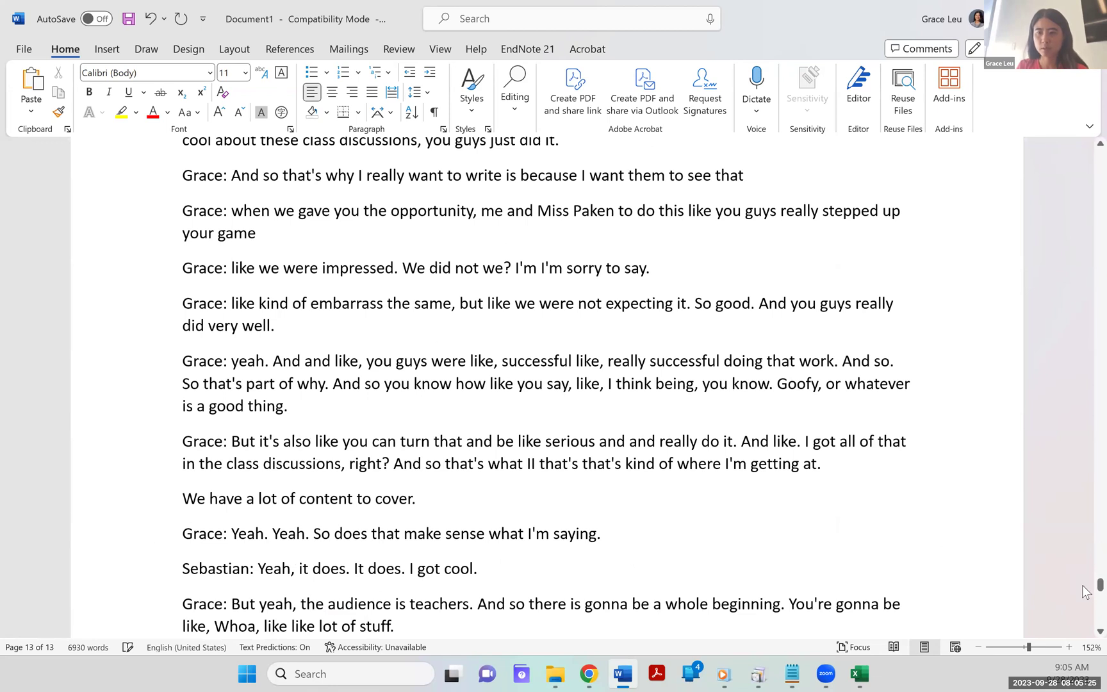
{"action": "left_click_drag", "start_coordinate": [1099, 583], "coordinate": [1020, 108]}
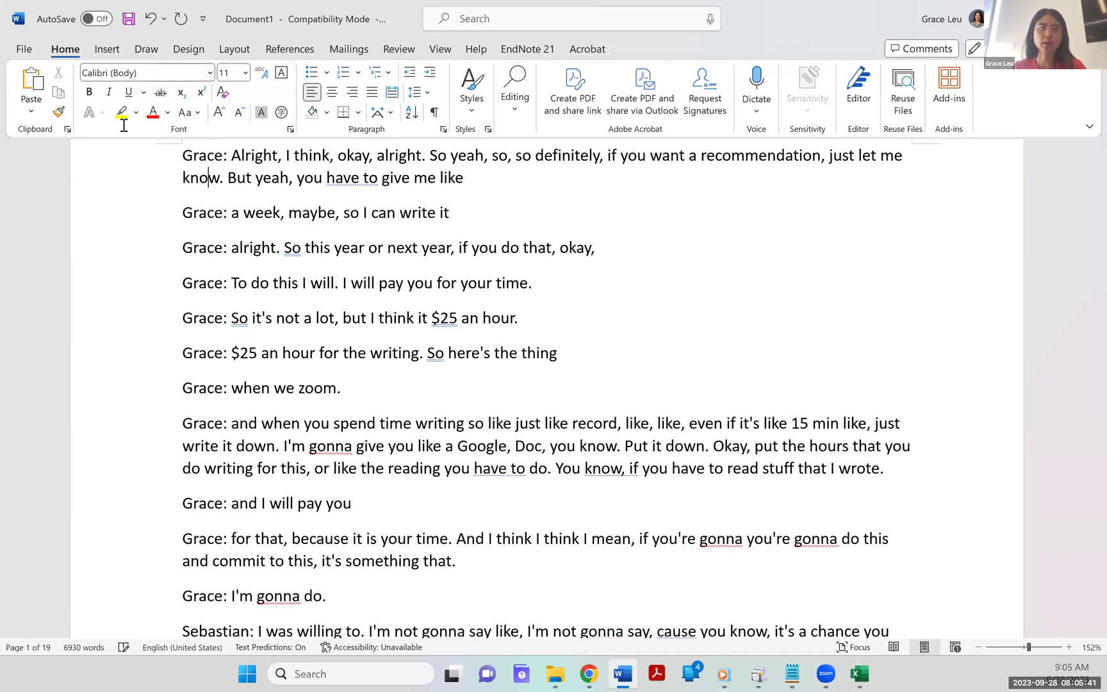
Select the host's lines from the first transcript line down to their last consecutive line
{"action": "left_click", "coordinate": [336, 178]}
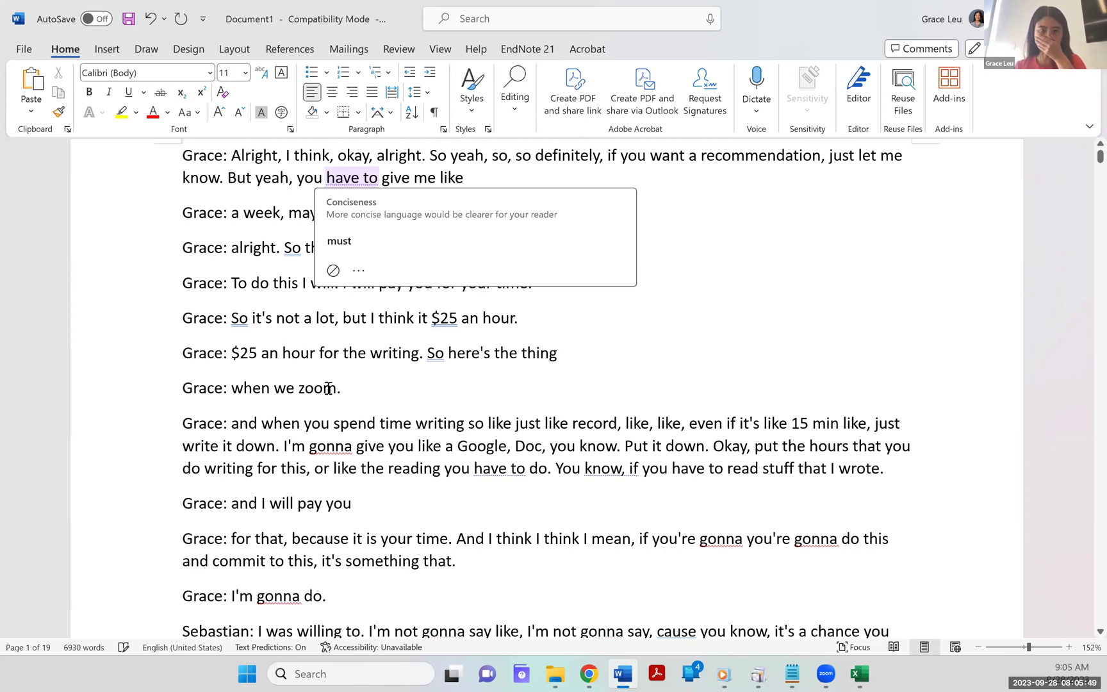
{"action": "left_click", "coordinate": [250, 187]}
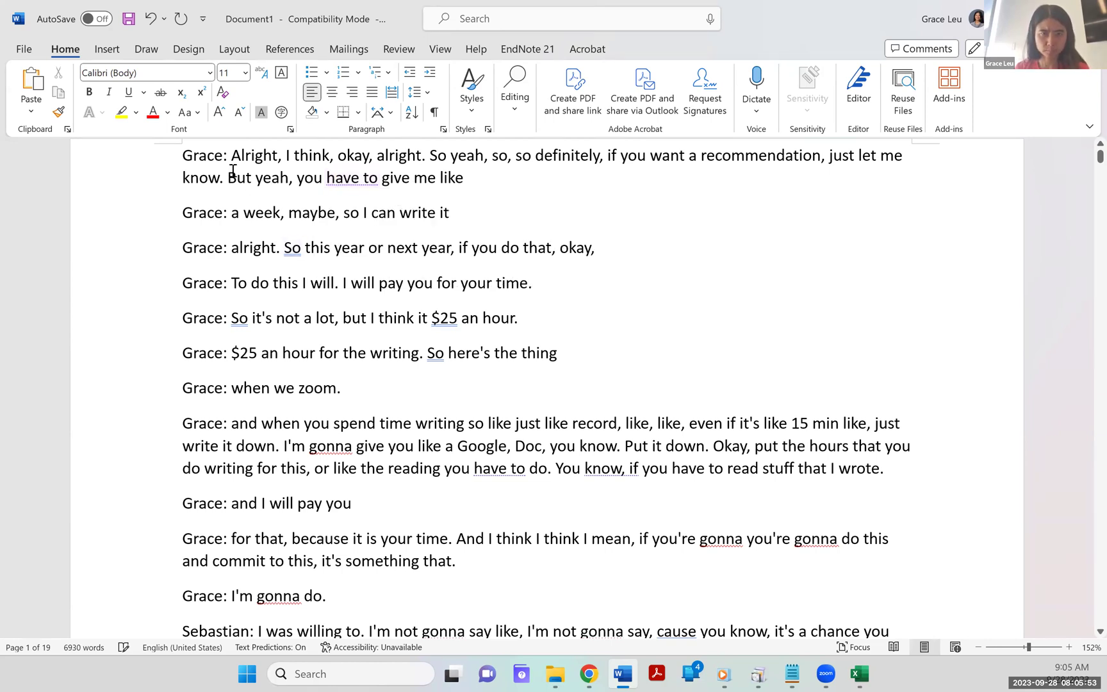
{"action": "left_click_drag", "start_coordinate": [179, 156], "coordinate": [259, 547]}
{"action": "scroll", "coordinate": [258, 520], "scroll_direction": "down", "scroll_amount": 1}
{"action": "scroll", "coordinate": [256, 383], "scroll_direction": "up", "scroll_amount": 1}
{"action": "left_click", "coordinate": [233, 219]}
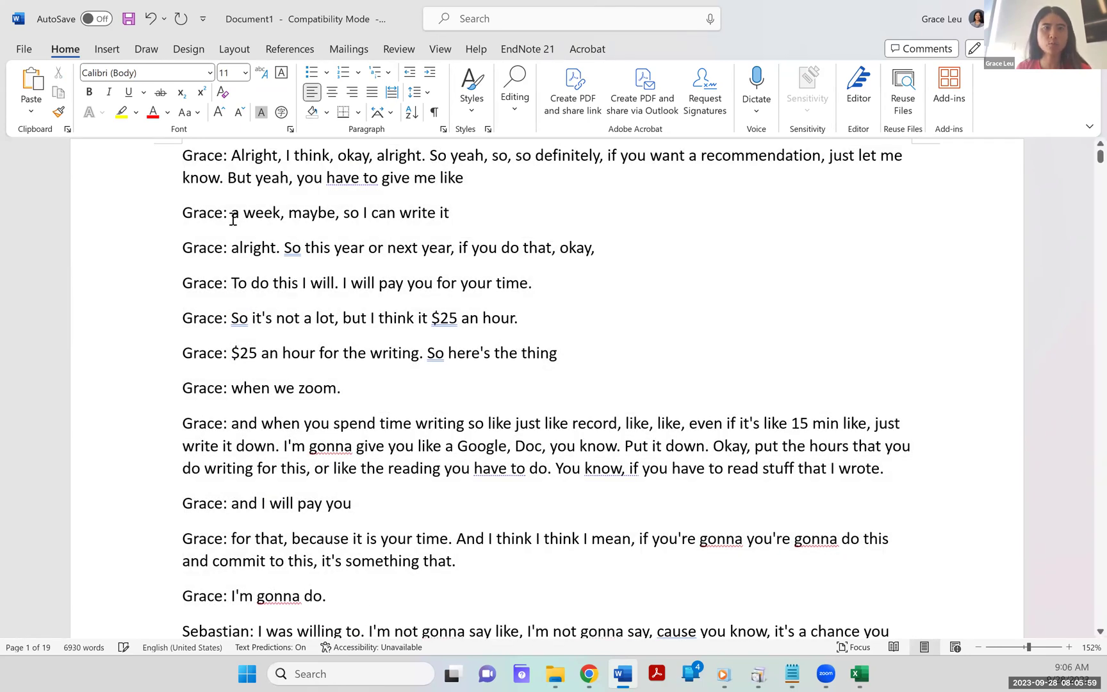
{"action": "left_click_drag", "start_coordinate": [240, 159], "coordinate": [262, 314]}
{"action": "left_click_drag", "start_coordinate": [240, 155], "coordinate": [303, 595]}
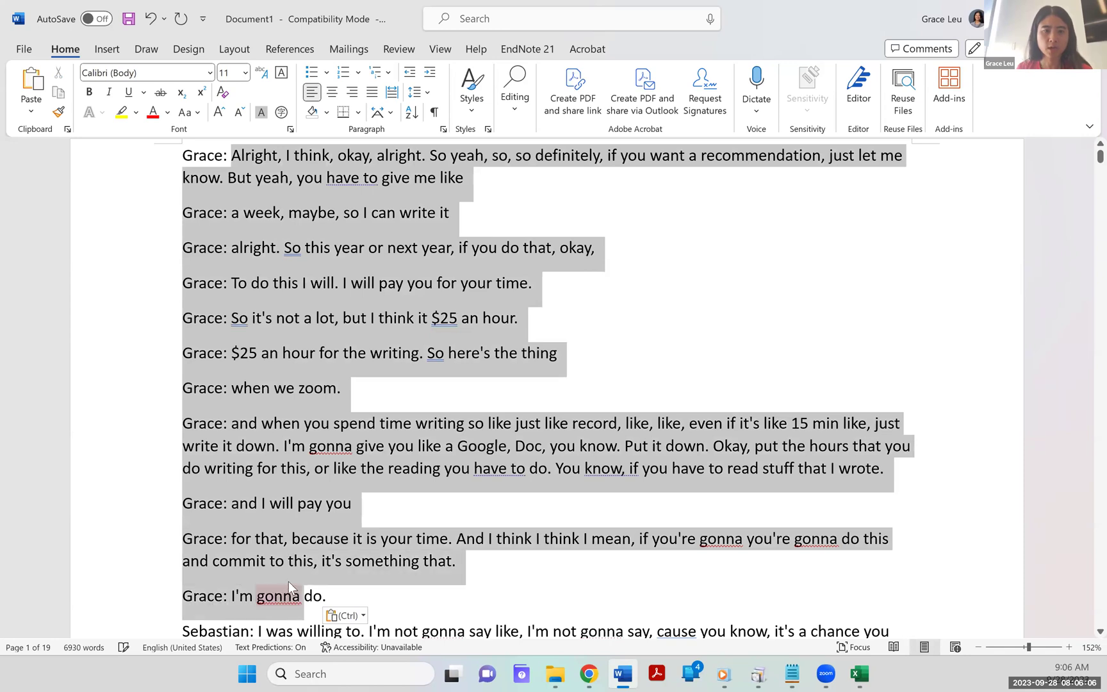
In the selection, replace paragraph mark plus speaker label with 'um' (10 replacements), skipping the rest of the document
{"action": "left_click", "coordinate": [515, 104]}
{"action": "left_click", "coordinate": [526, 169]}
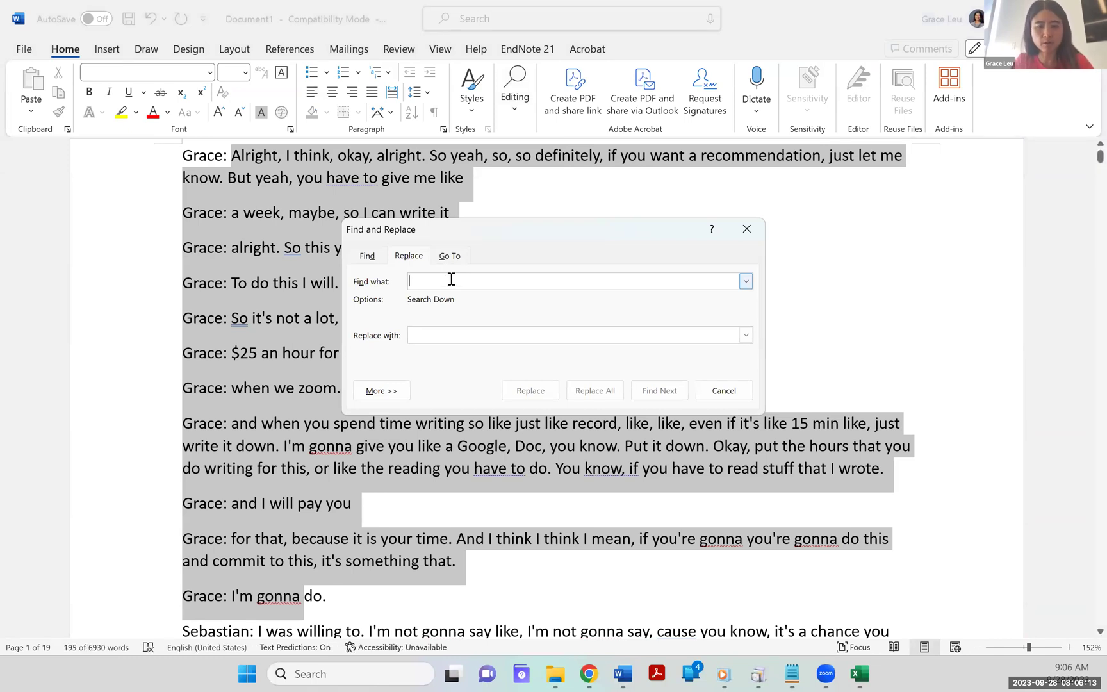
{"action": "type", "text": "^pGrace:"}
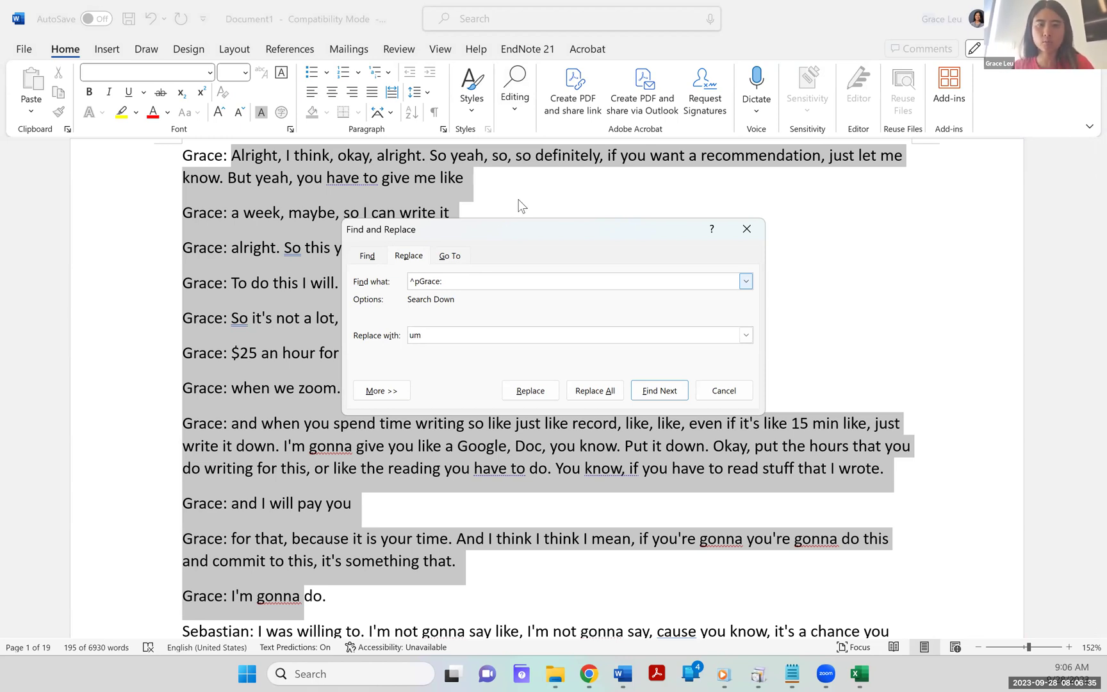
{"action": "left_click", "coordinate": [581, 392]}
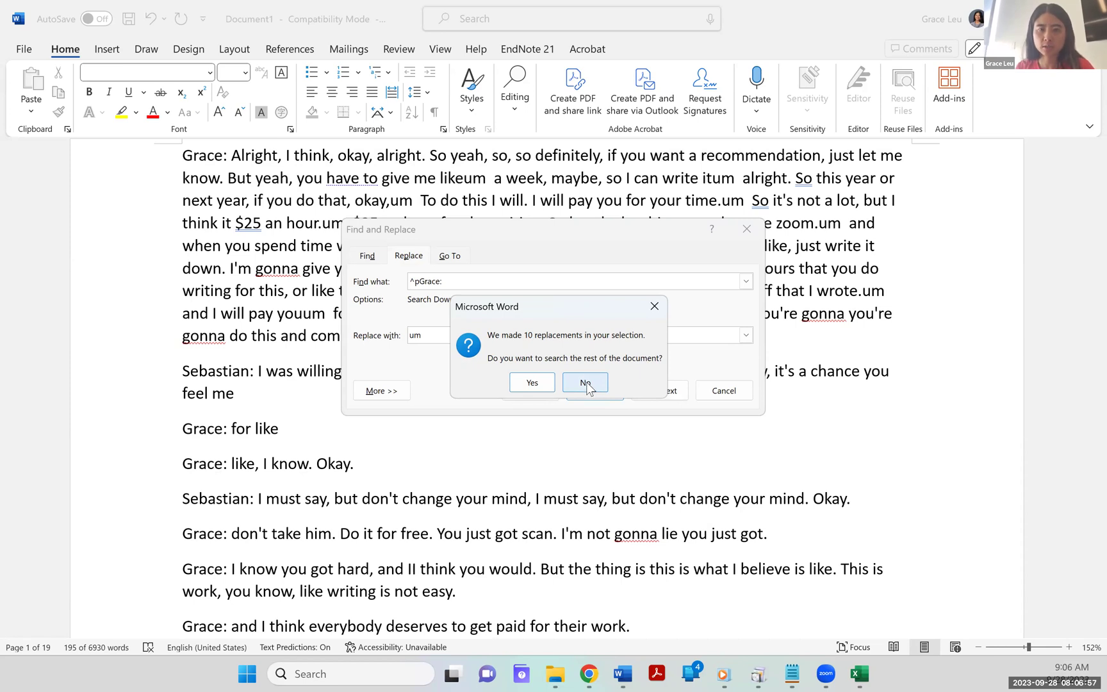
{"action": "left_click", "coordinate": [585, 383]}
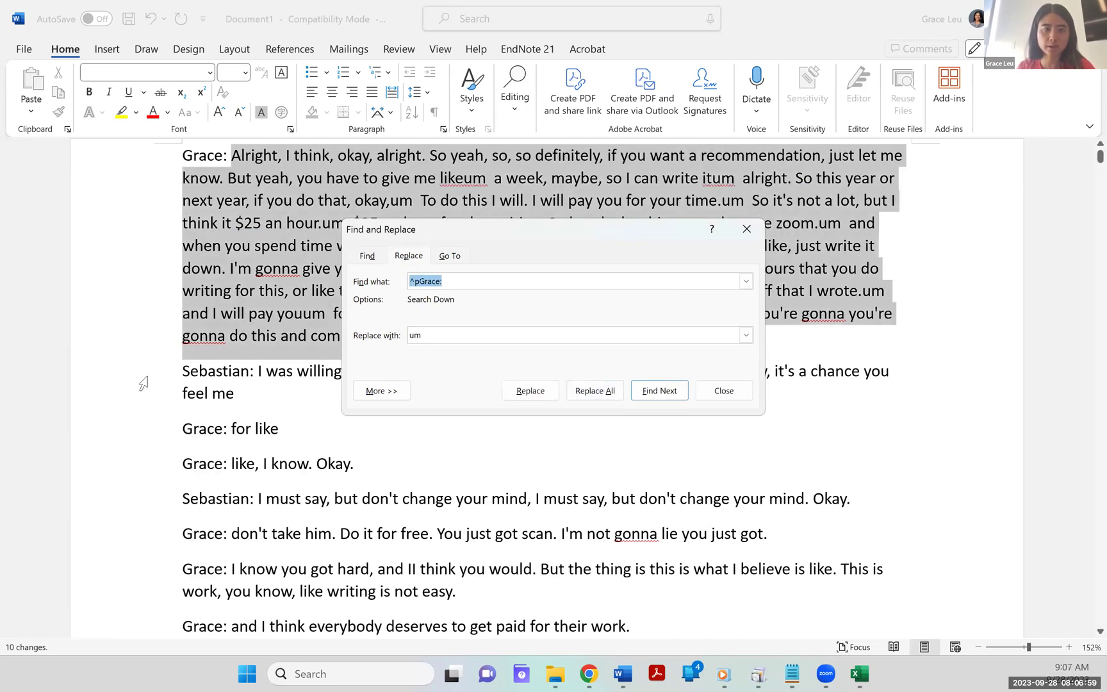
{"action": "scroll", "coordinate": [221, 438], "scroll_direction": "down", "scroll_amount": 1}
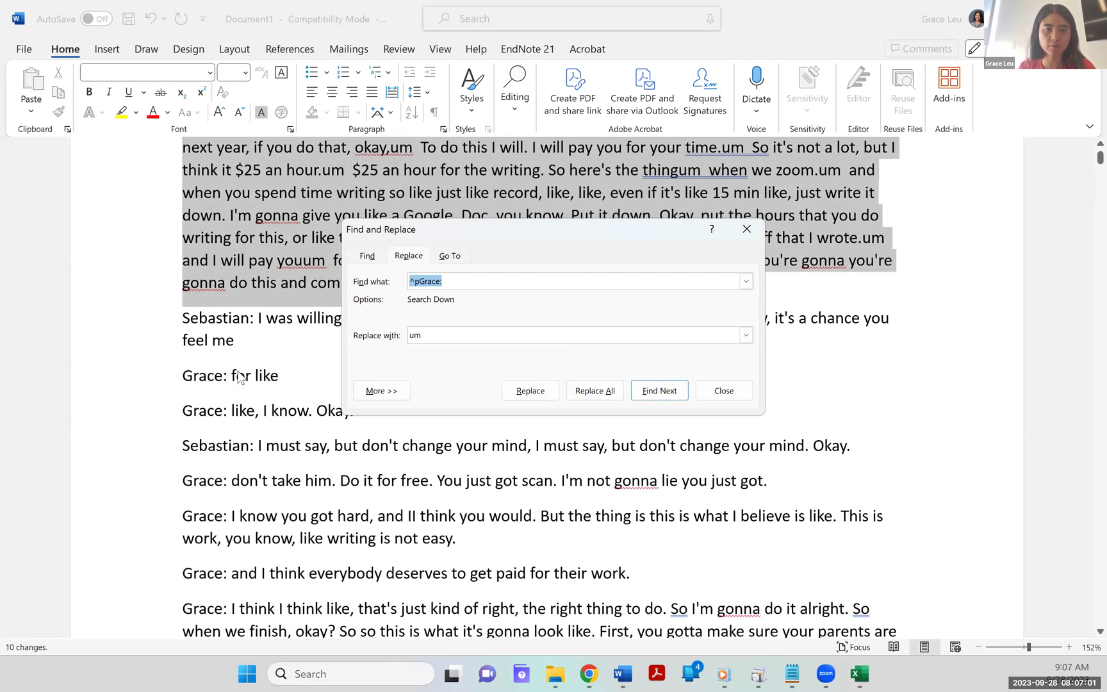
Merge the two short same-speaker lines into one paragraph, limited to the selection
{"action": "left_click", "coordinate": [268, 412]}
{"action": "left_click", "coordinate": [262, 379], "text": "shift"}
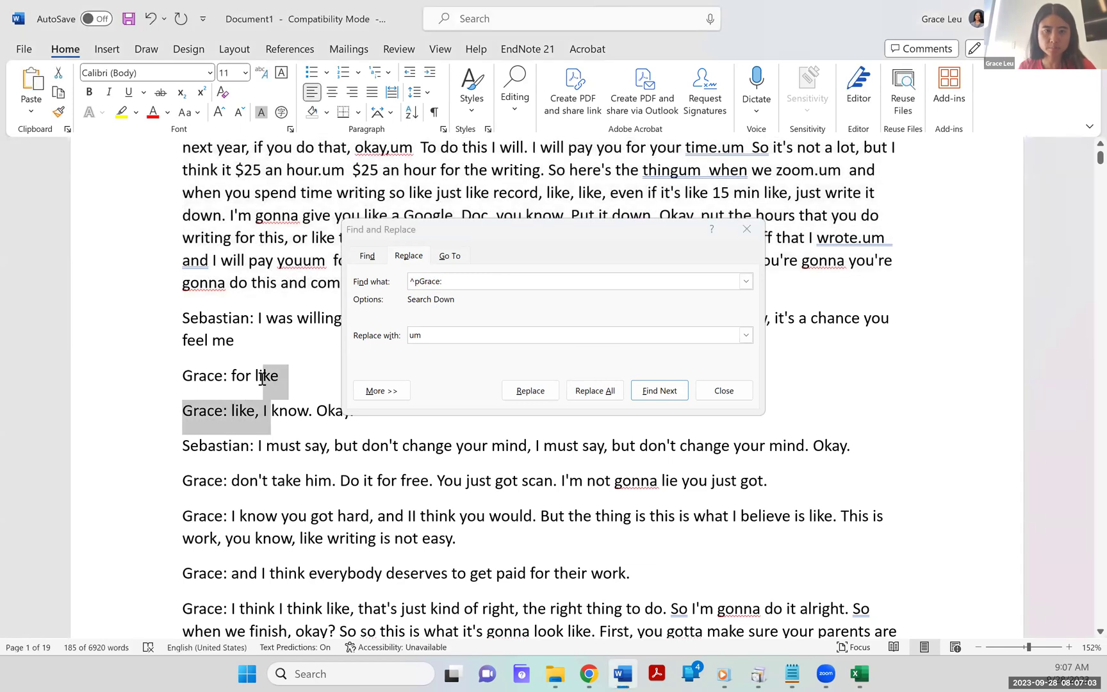
{"action": "left_click", "coordinate": [601, 390]}
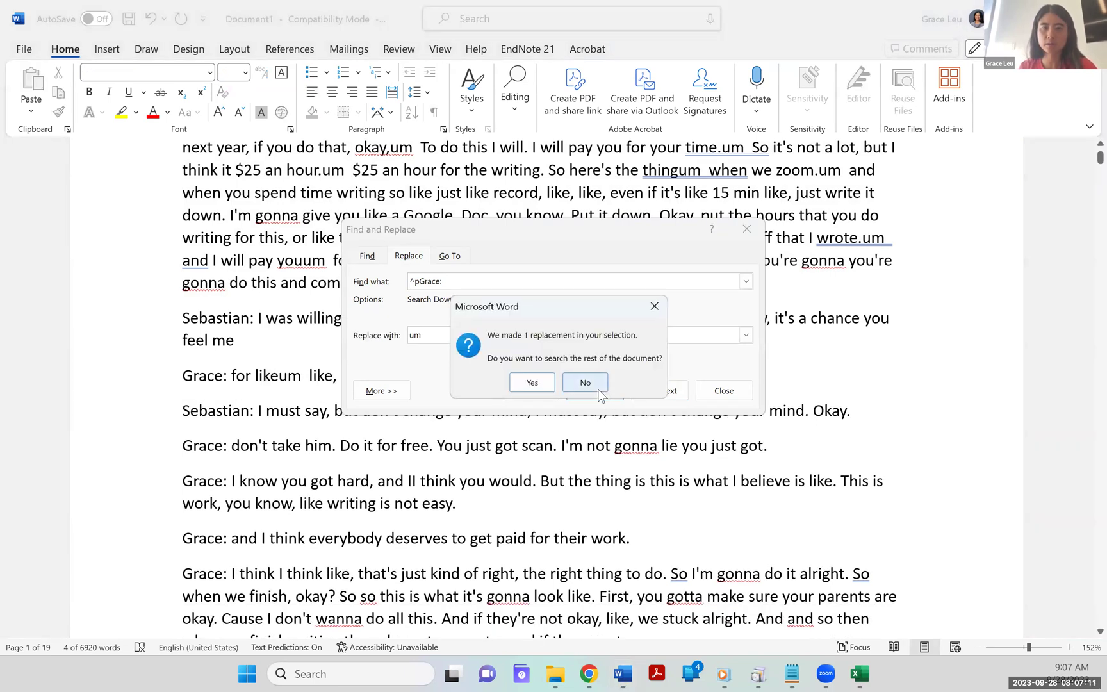
{"action": "left_click", "coordinate": [529, 382]}
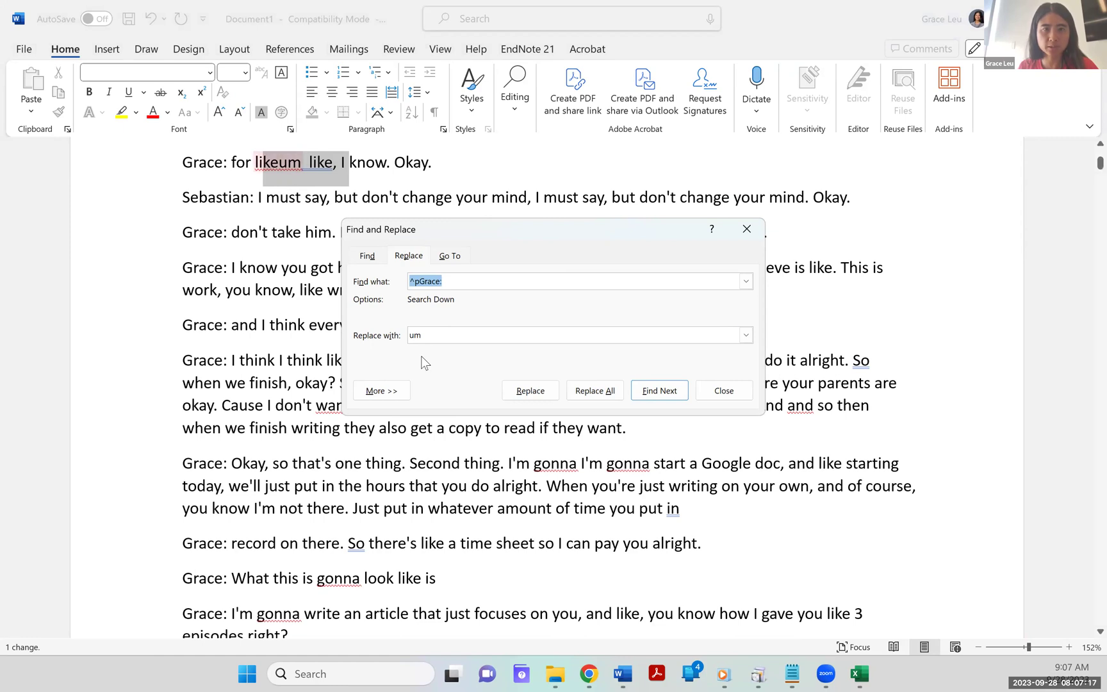
{"action": "left_click", "coordinate": [410, 335]}
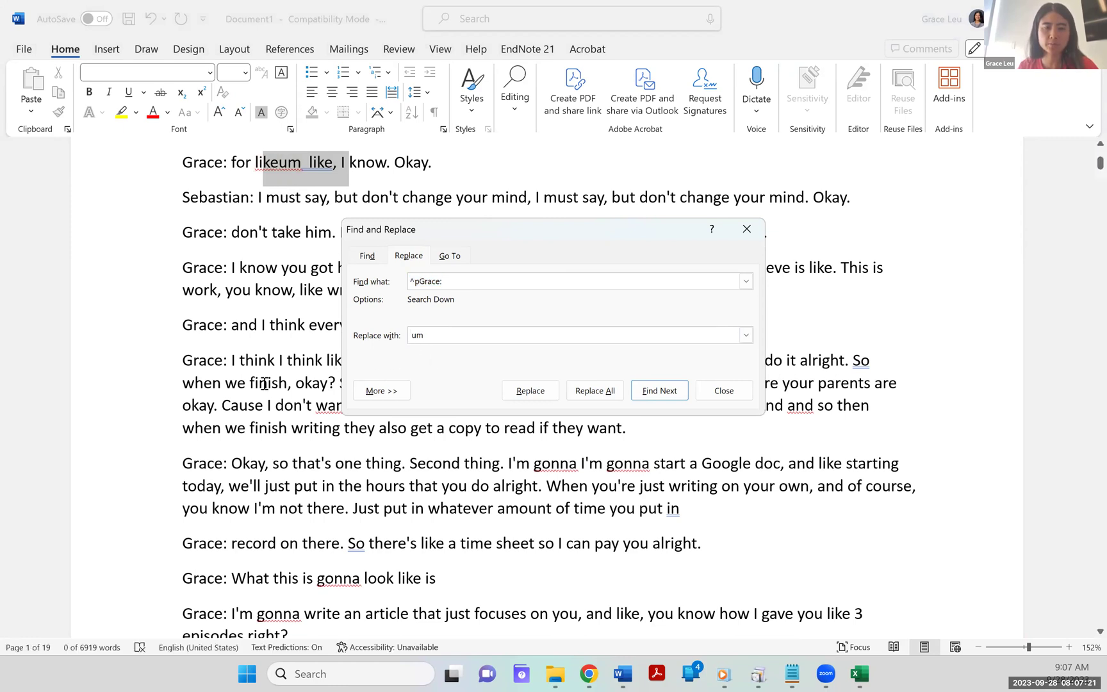
Merge the long same-speaker run starting 'don't take him' into one paragraph (11 replacements)
{"action": "scroll", "coordinate": [260, 358], "scroll_direction": "down", "scroll_amount": 1}
{"action": "left_click", "coordinate": [239, 227]}
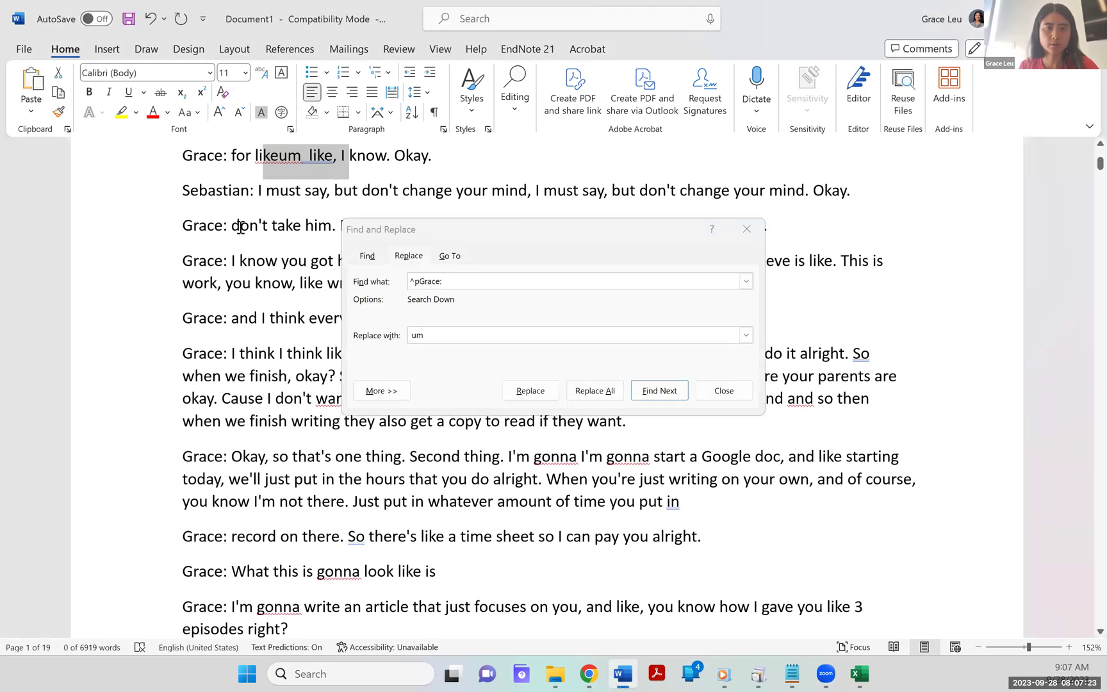
{"action": "left_click_drag", "start_coordinate": [255, 228], "coordinate": [317, 504]}
{"action": "scroll", "coordinate": [308, 497], "scroll_direction": "up", "scroll_amount": 5}
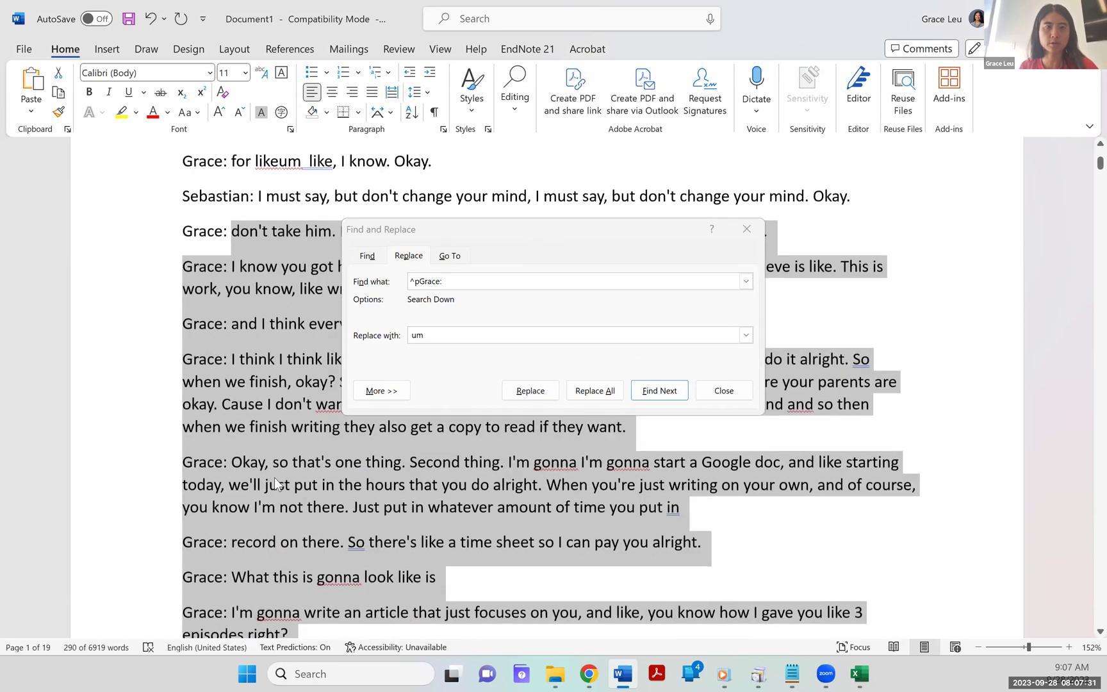
{"action": "left_click", "coordinate": [573, 390]}
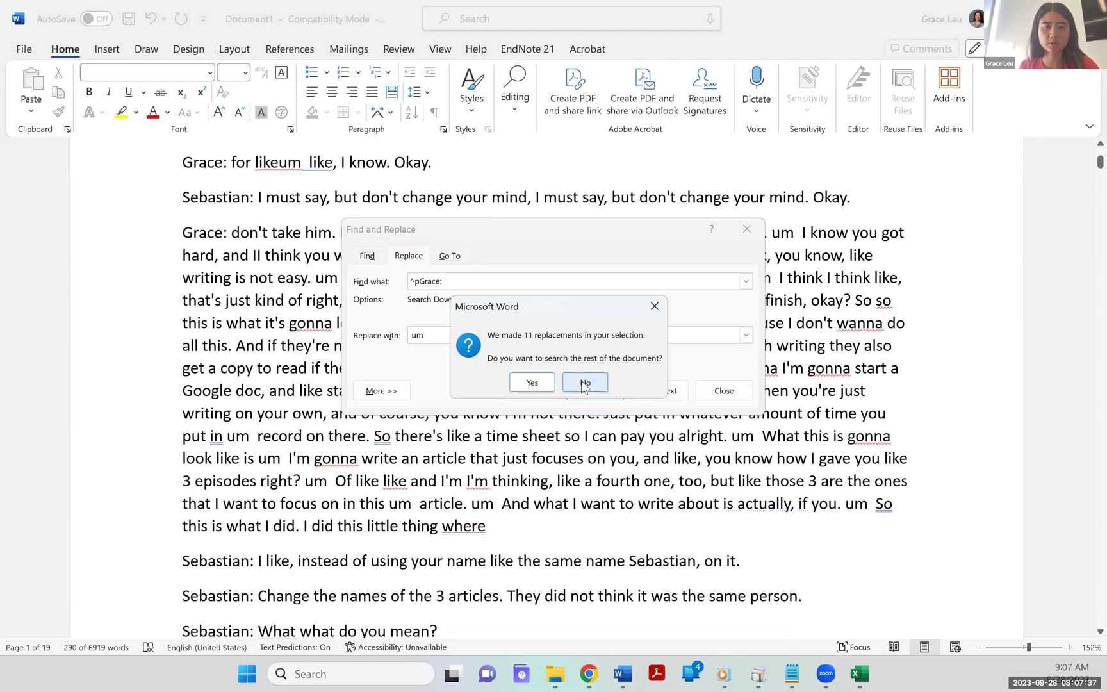
{"action": "left_click", "coordinate": [584, 383]}
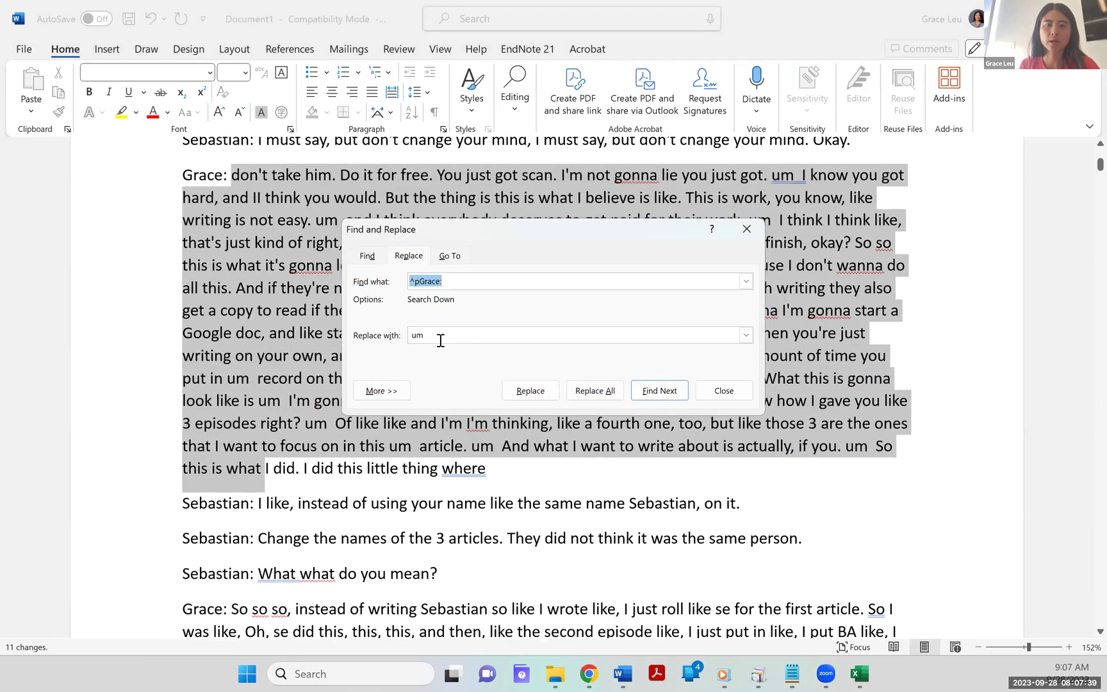
Empty the Replace with box so 'um' is no longer inserted
{"action": "left_click_drag", "start_coordinate": [441, 335], "coordinate": [378, 341]}
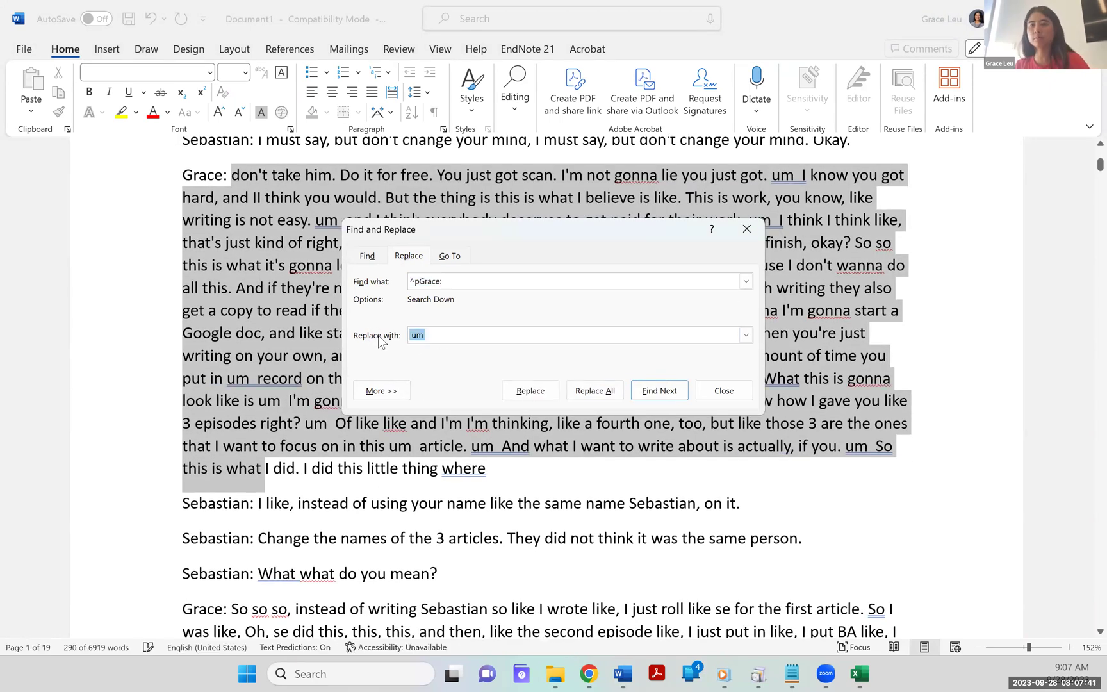
{"action": "key", "text": "BackSpace"}
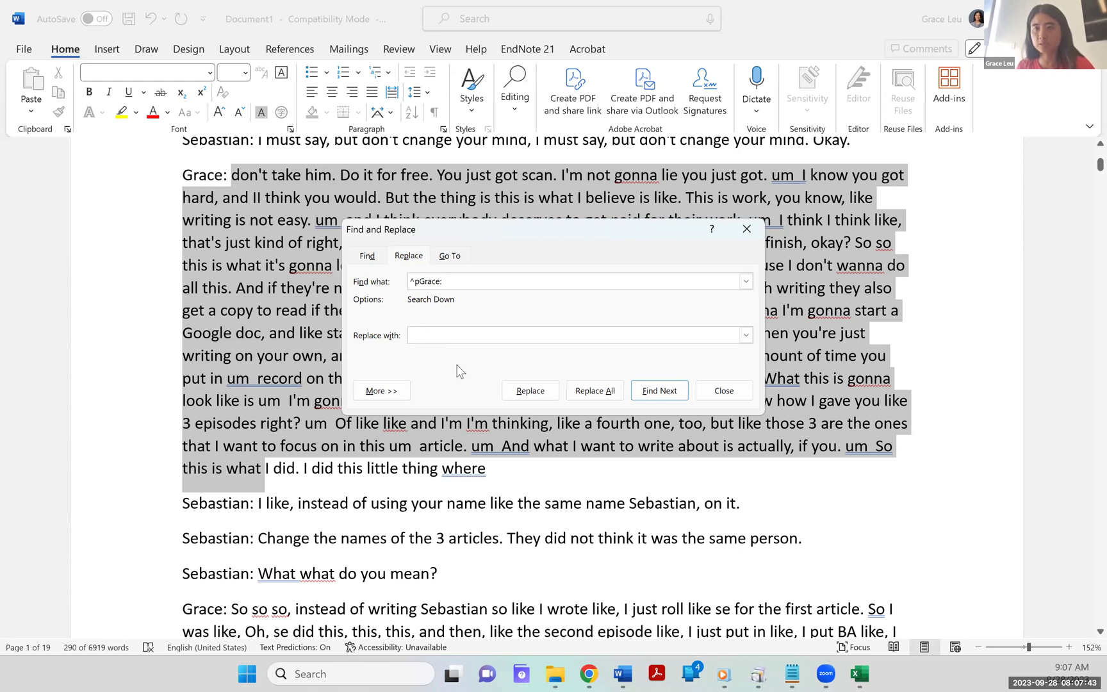
{"action": "scroll", "coordinate": [249, 365], "scroll_direction": "down", "scroll_amount": 5}
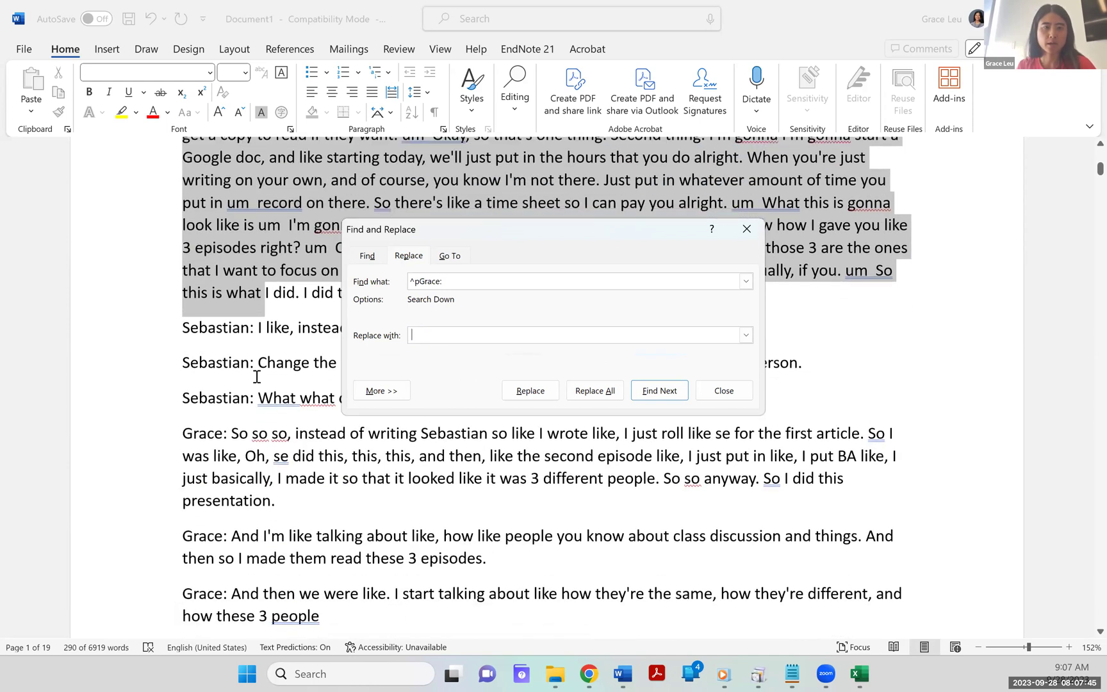
Merge the same-speaker lines from 'So so so' through 'A podcast' into one paragraph (4 replacements)
{"action": "left_click_drag", "start_coordinate": [263, 328], "coordinate": [269, 531]}
{"action": "left_click", "coordinate": [570, 389]}
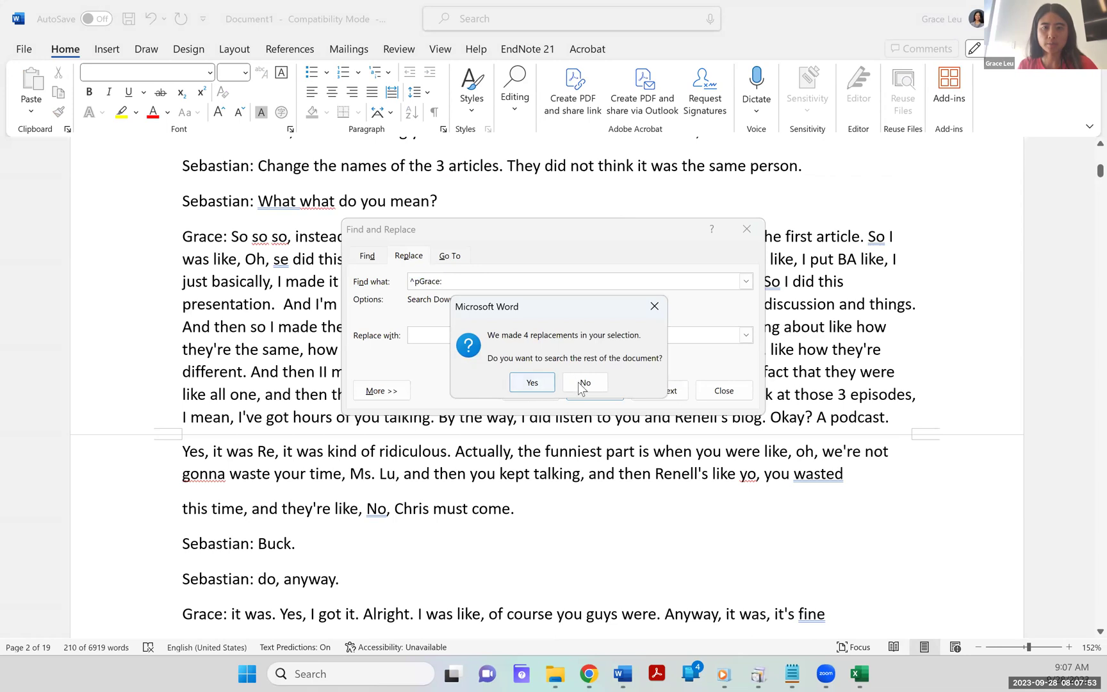
{"action": "key", "text": "Return"}
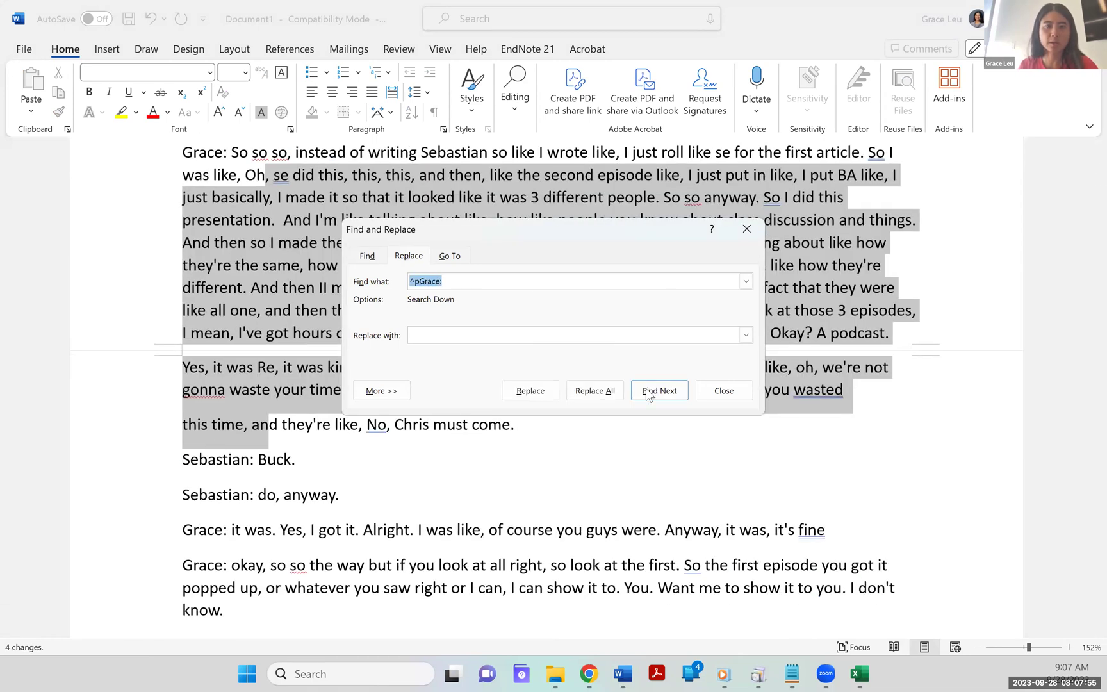
{"action": "scroll", "coordinate": [396, 363], "scroll_direction": "up", "scroll_amount": 1}
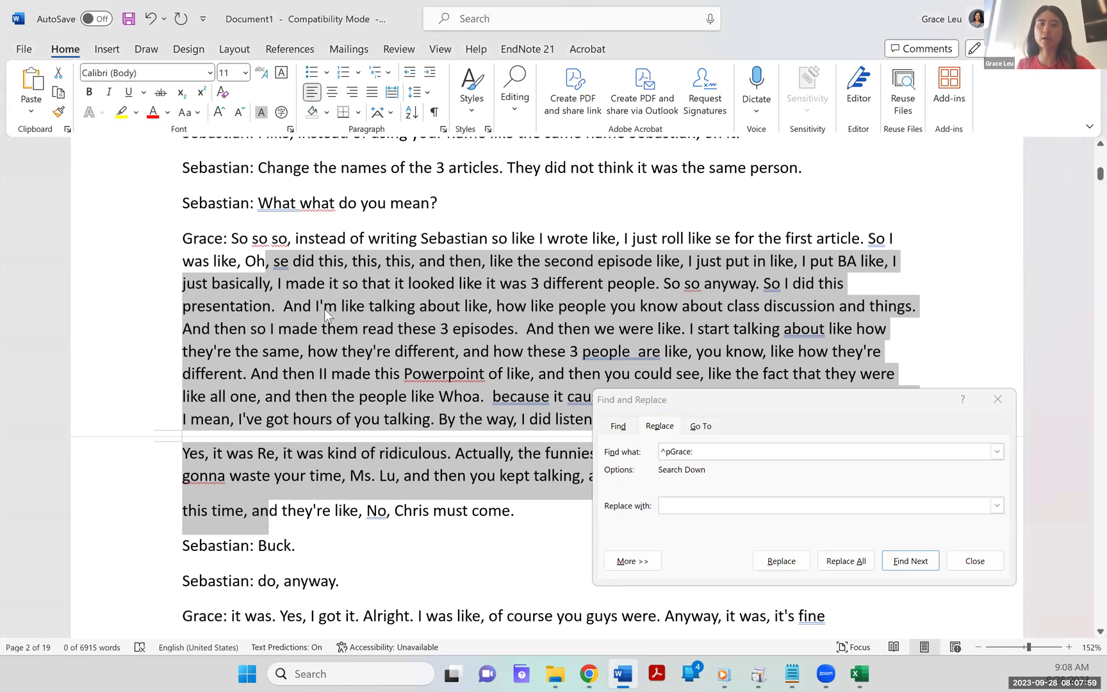
{"action": "left_click", "coordinate": [645, 403]}
Change Find what to the paragraph mark plus the second speaker's label
{"action": "left_click_drag", "start_coordinate": [640, 399], "coordinate": [441, 285]}
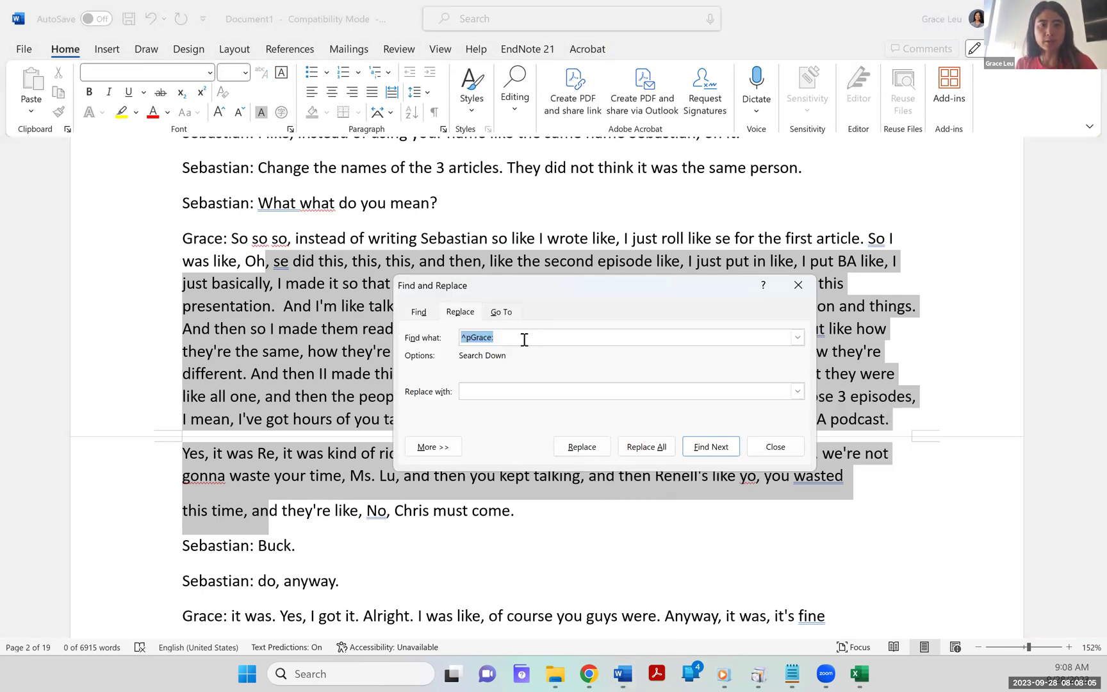
{"action": "left_click", "coordinate": [495, 339]}
{"action": "left_click", "coordinate": [517, 341], "text": "shift"}
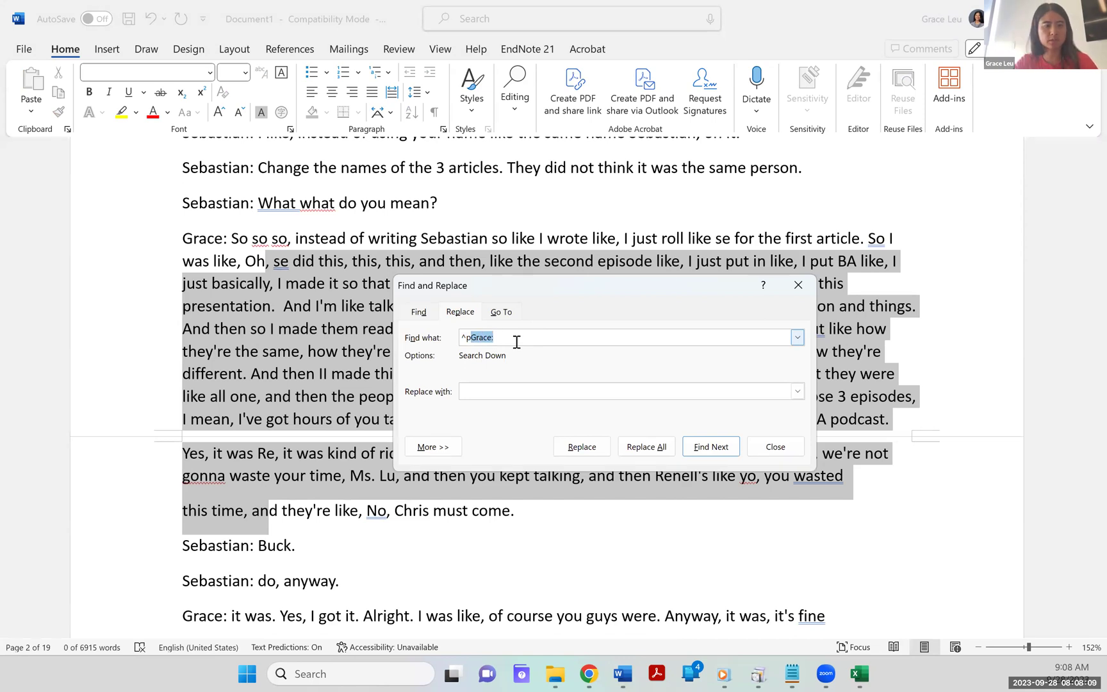
{"action": "type", "text": "SE"}
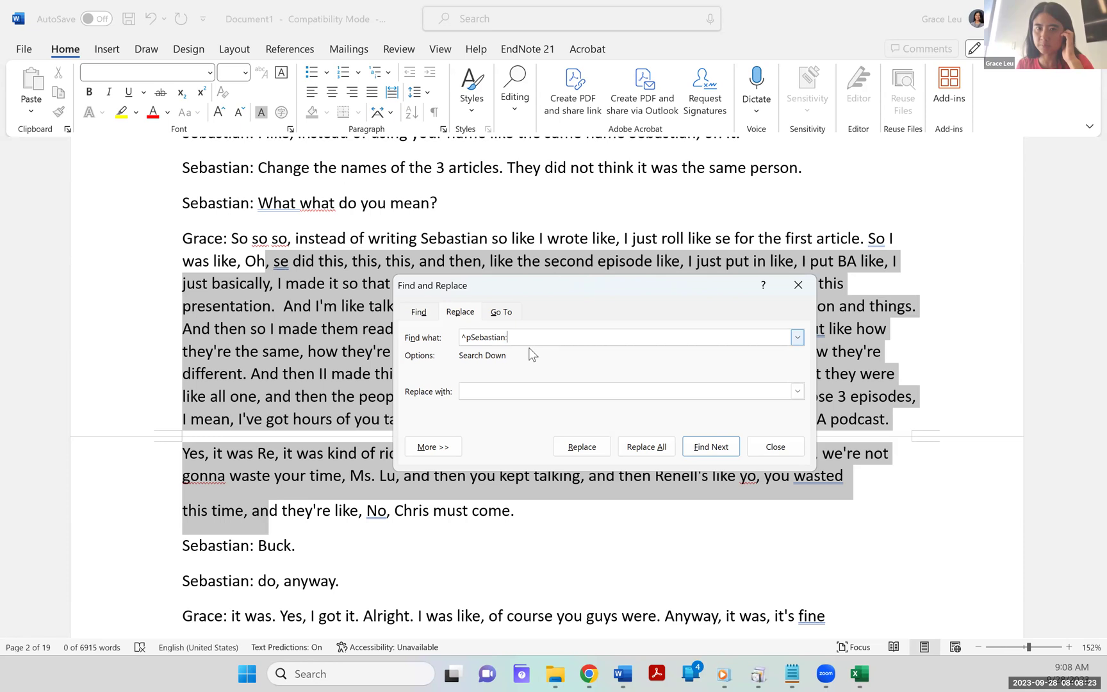
{"action": "left_click", "coordinate": [507, 392]}
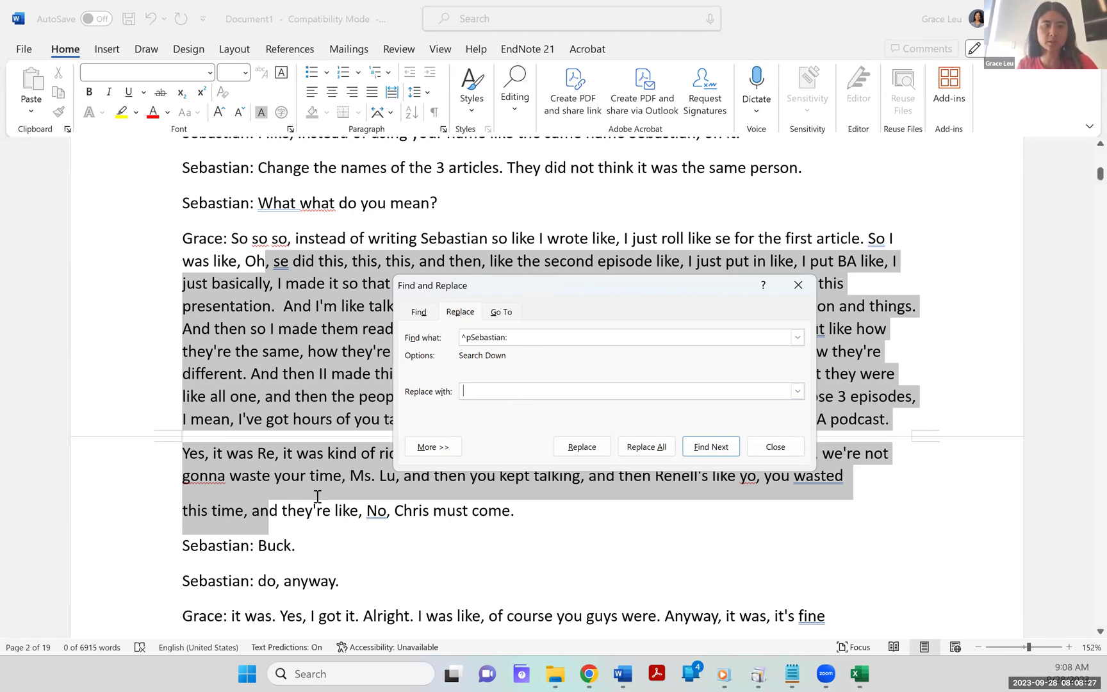
Merge the three second-speaker lines from 'I like' through 'What what do you mean?' into one paragraph
{"action": "scroll", "coordinate": [317, 496], "scroll_direction": "up", "scroll_amount": 4}
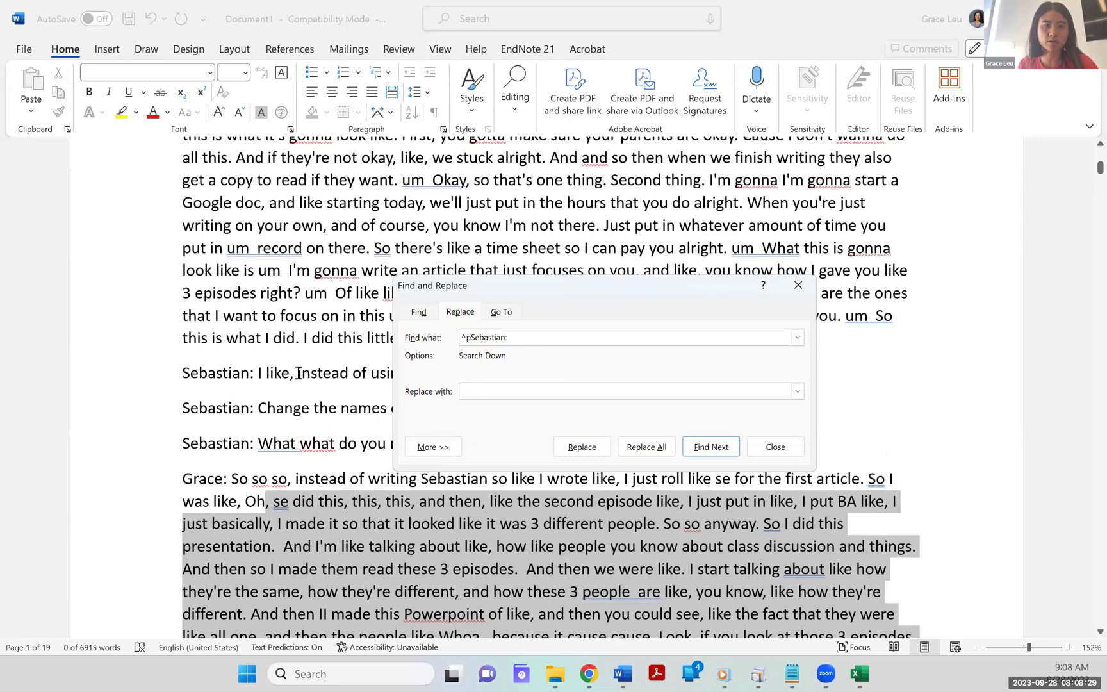
{"action": "left_click_drag", "start_coordinate": [298, 373], "coordinate": [329, 452]}
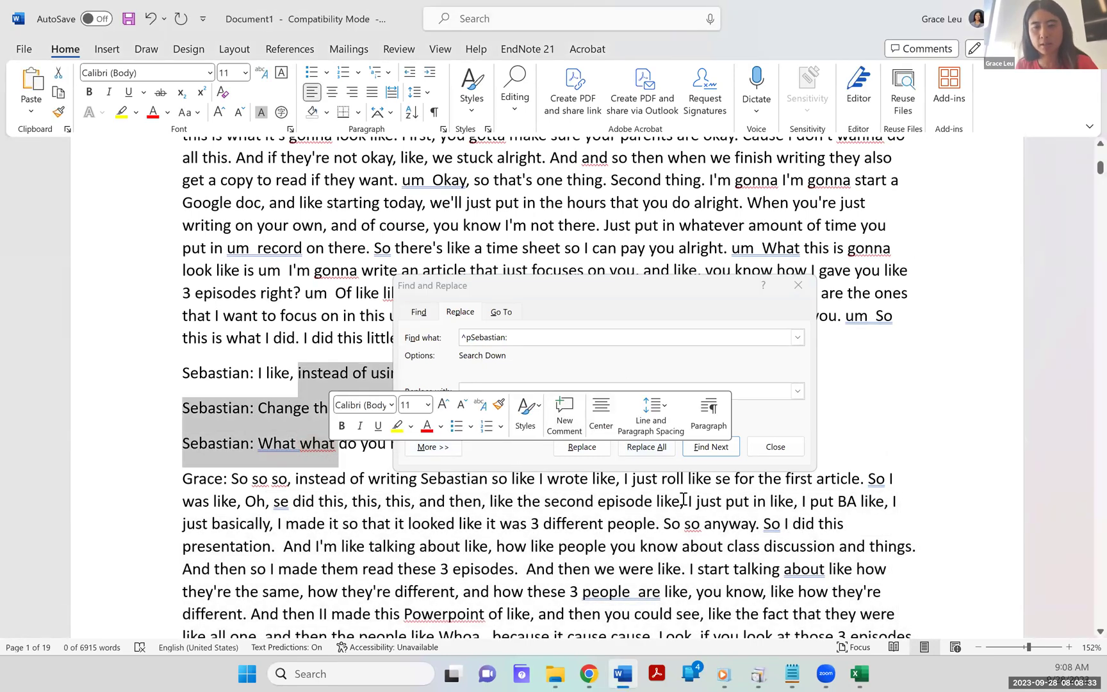
{"action": "left_click", "coordinate": [636, 448]}
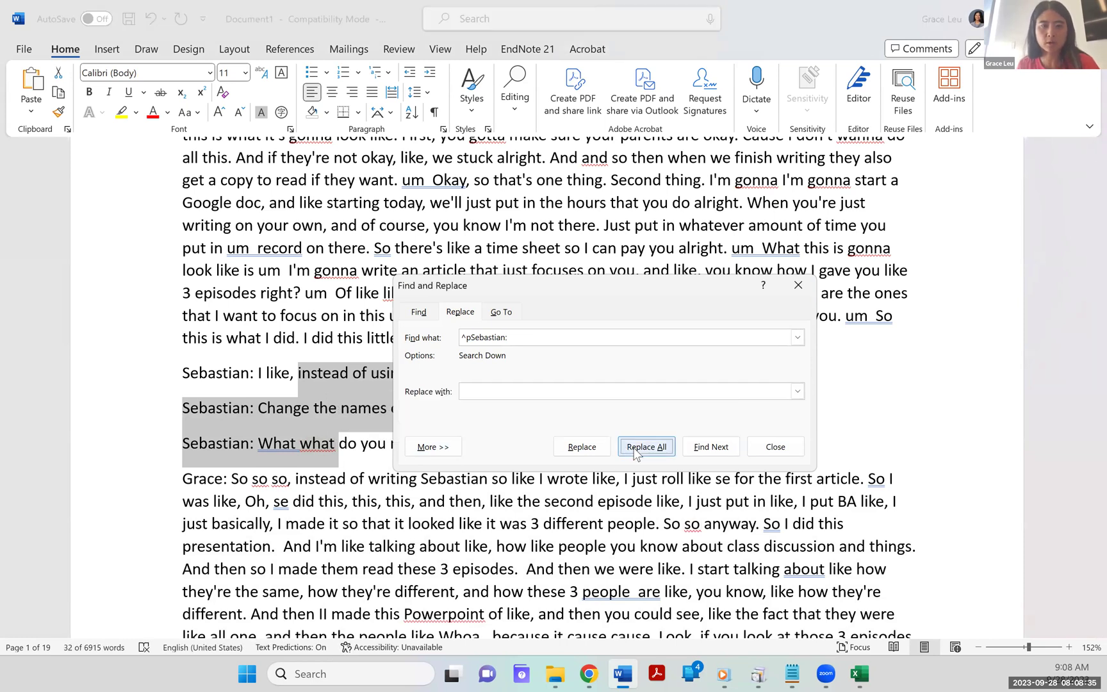
{"action": "left_click", "coordinate": [634, 448]}
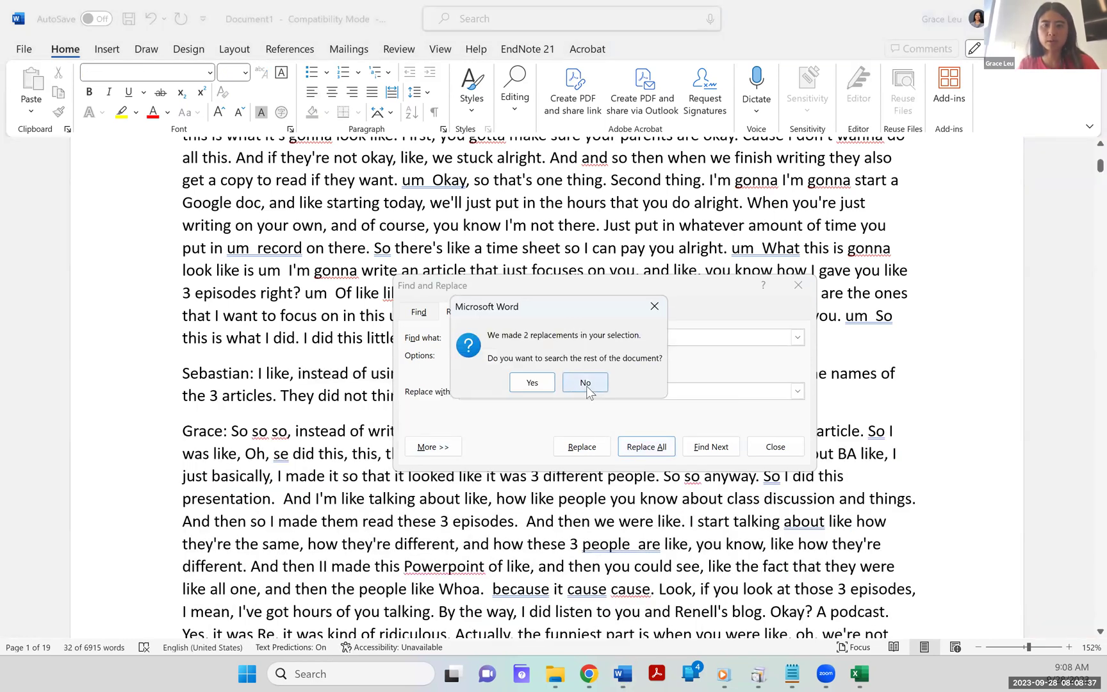
{"action": "left_click", "coordinate": [584, 383]}
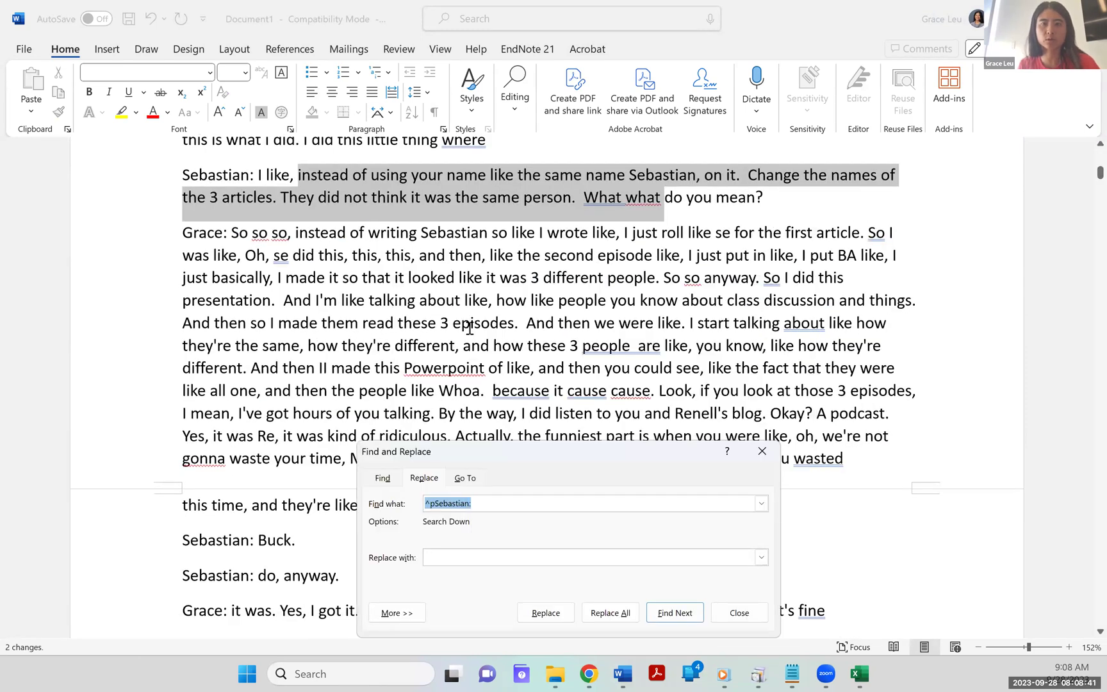
{"action": "scroll", "coordinate": [469, 327], "scroll_direction": "up", "scroll_amount": 1}
{"action": "left_click", "coordinate": [425, 298]}
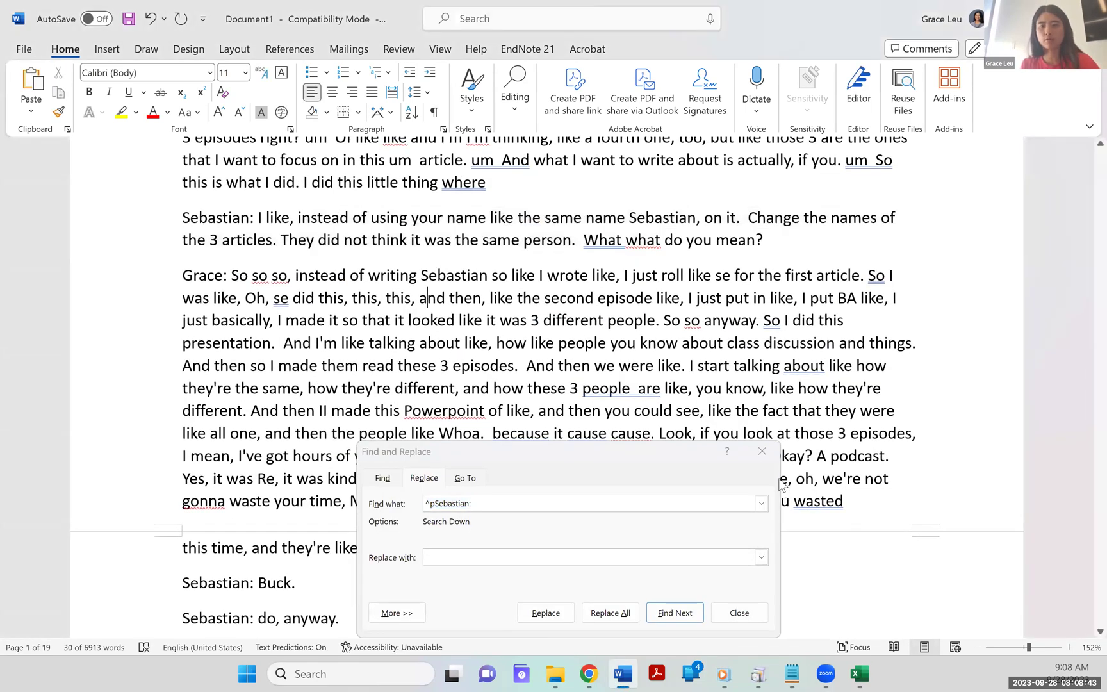
Close Find and Replace and scroll the 6913-word transcript to check the merged paragraphs
{"action": "left_click", "coordinate": [761, 451]}
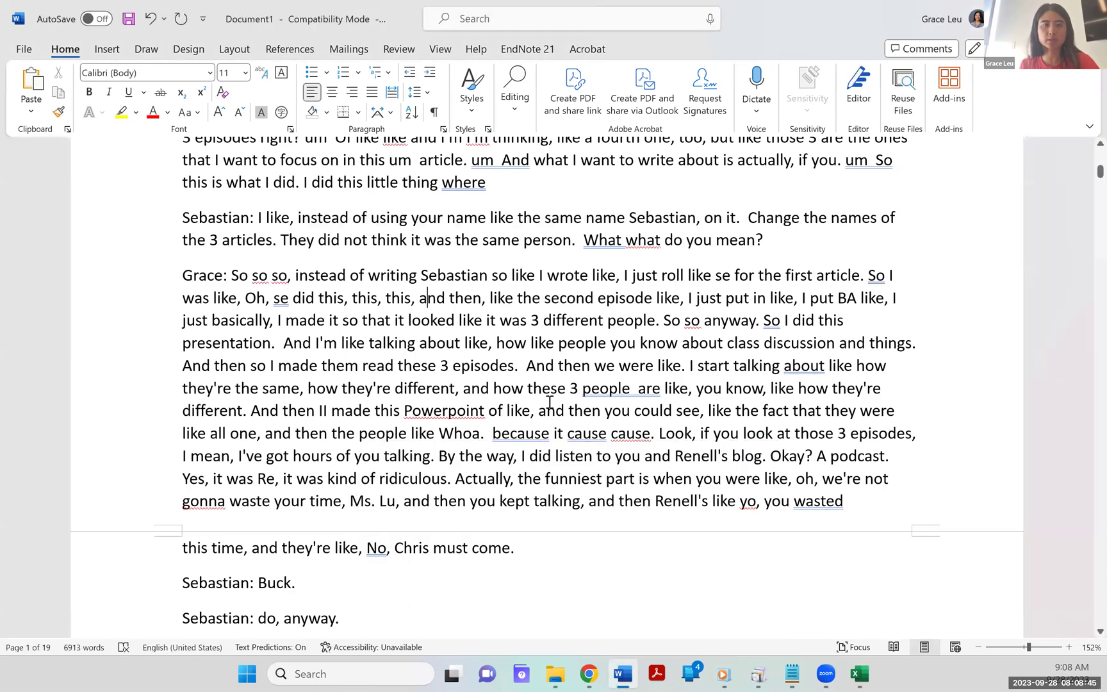
{"action": "scroll", "coordinate": [549, 402], "scroll_direction": "up", "scroll_amount": 6}
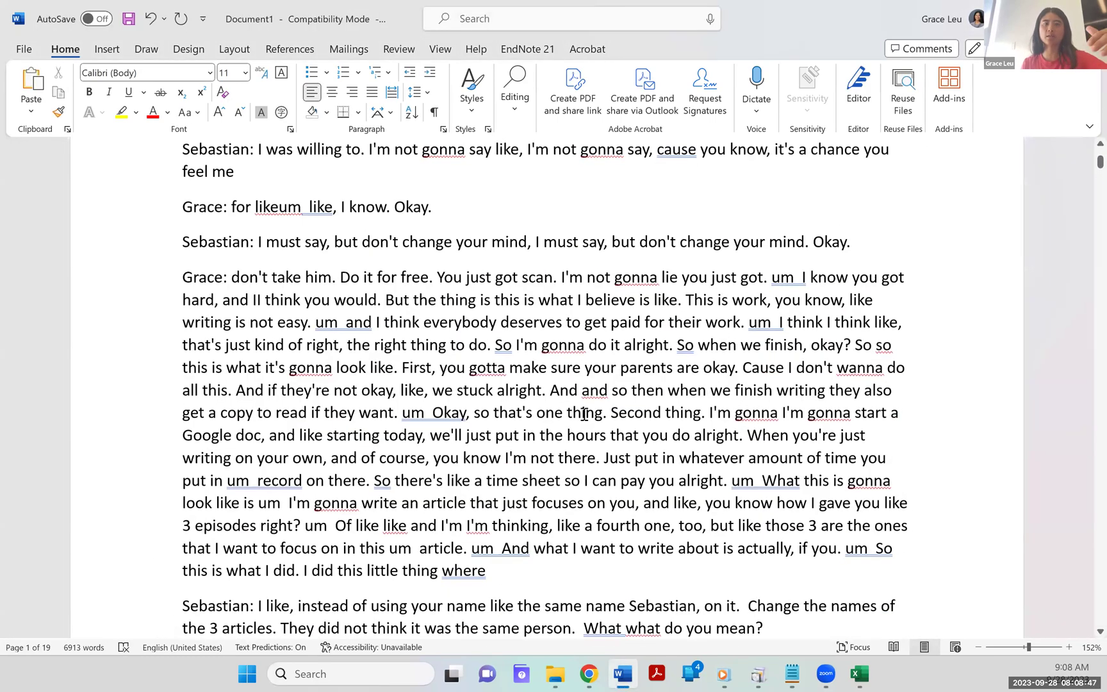
{"action": "scroll", "coordinate": [584, 415], "scroll_direction": "down", "scroll_amount": 3}
{"action": "scroll", "coordinate": [589, 415], "scroll_direction": "up", "scroll_amount": 6}
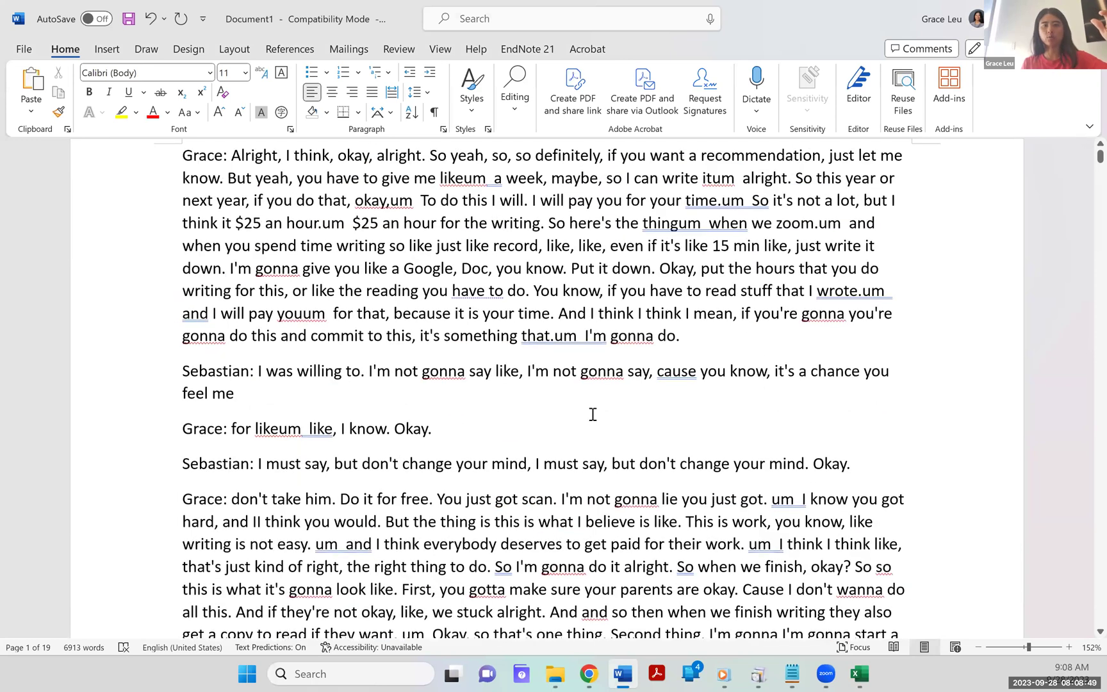
{"action": "scroll", "coordinate": [593, 415], "scroll_direction": "down", "scroll_amount": 5}
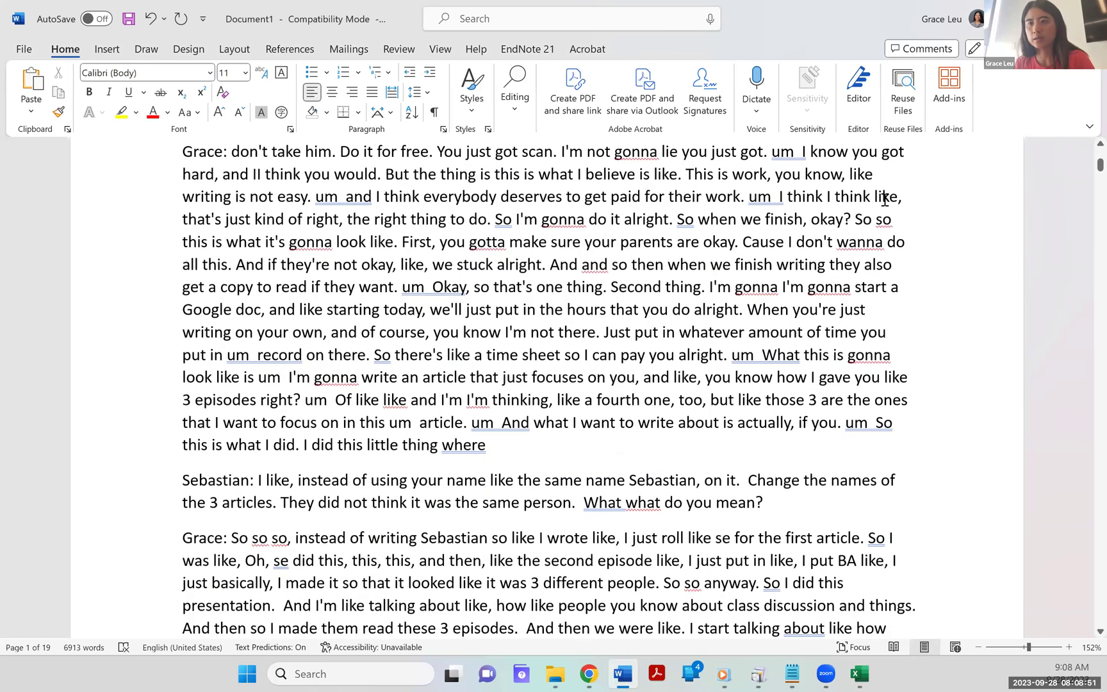